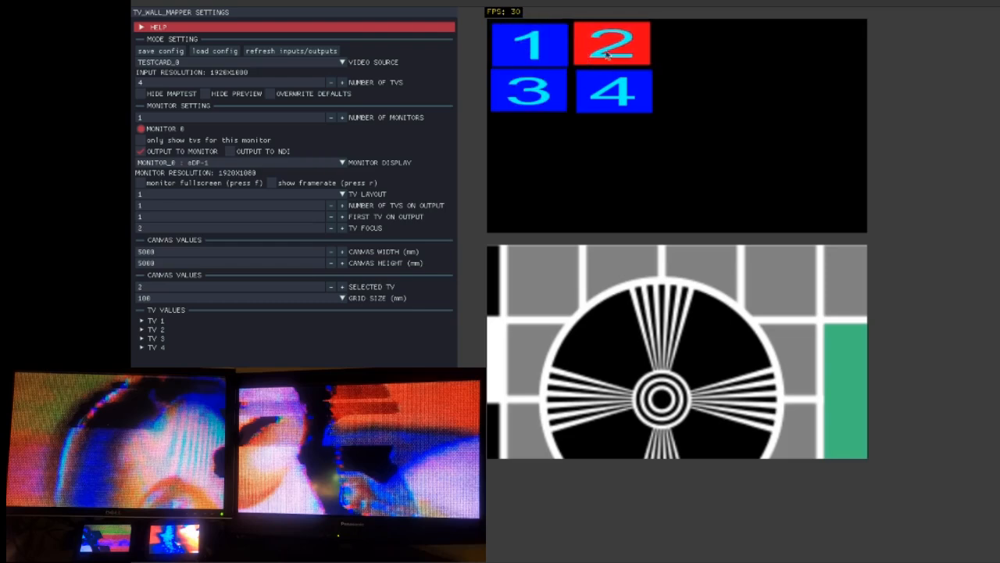
Step: Select TV 1 on the map and switch the monitor display to MONITOR_1 : HDMI-1
click(538, 61)
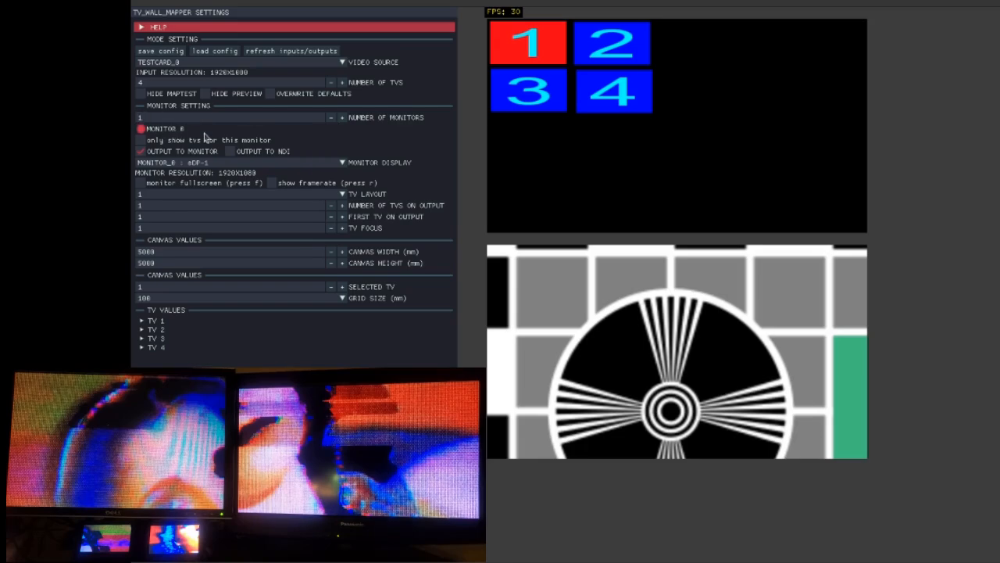
click(314, 166)
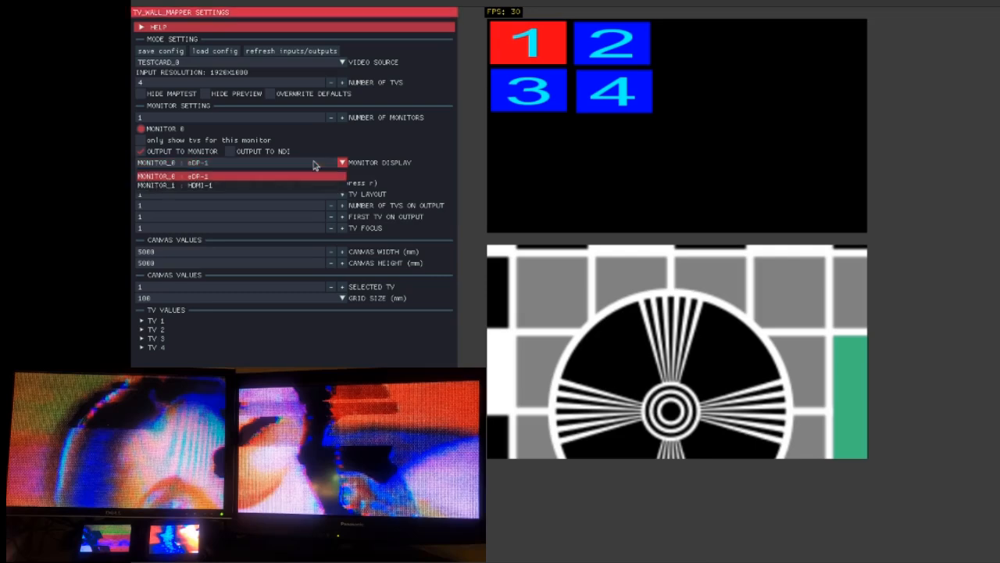
click(217, 186)
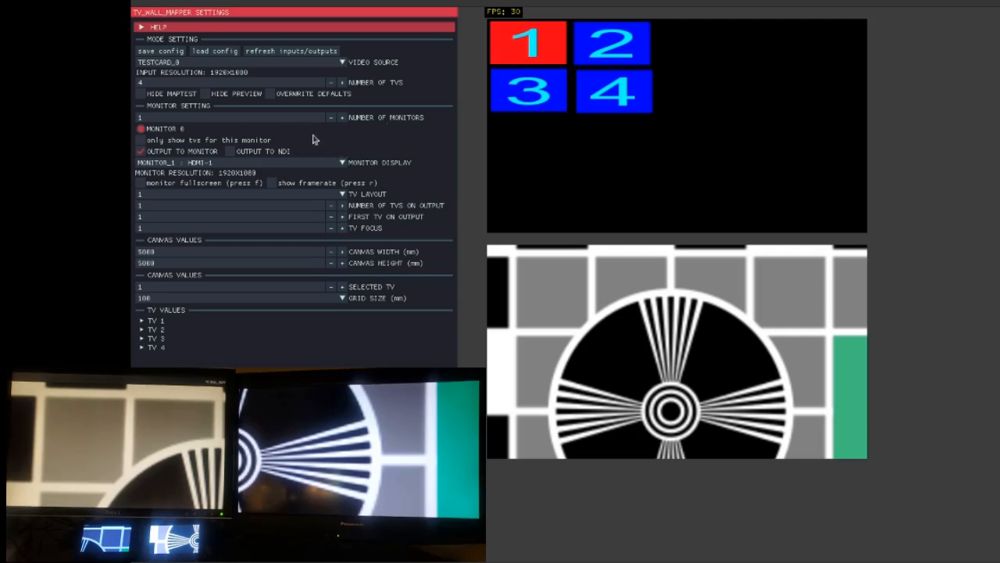
Step: Enable monitor fullscreen and set the TV layout to 2x2
click(160, 188)
click(142, 183)
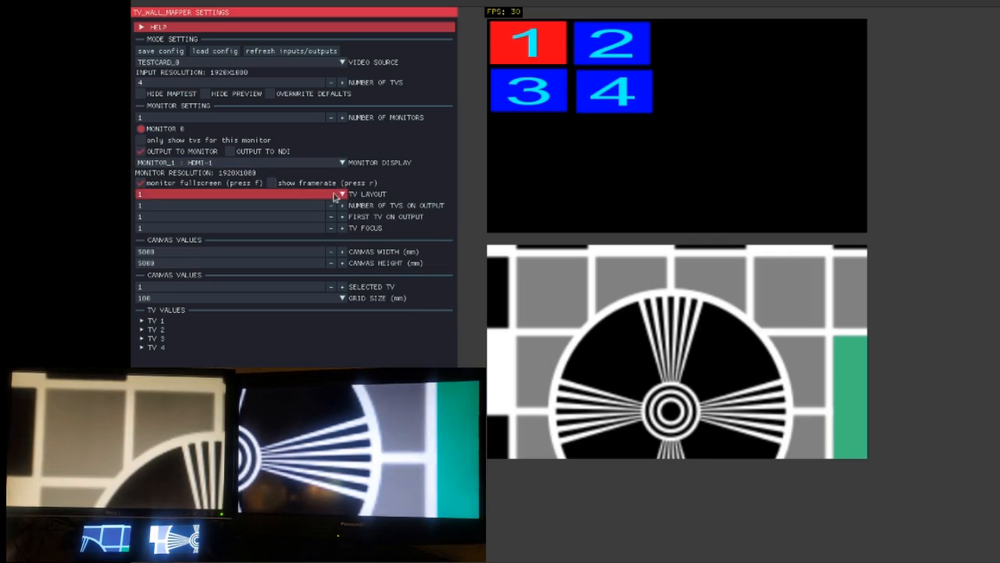
click(285, 197)
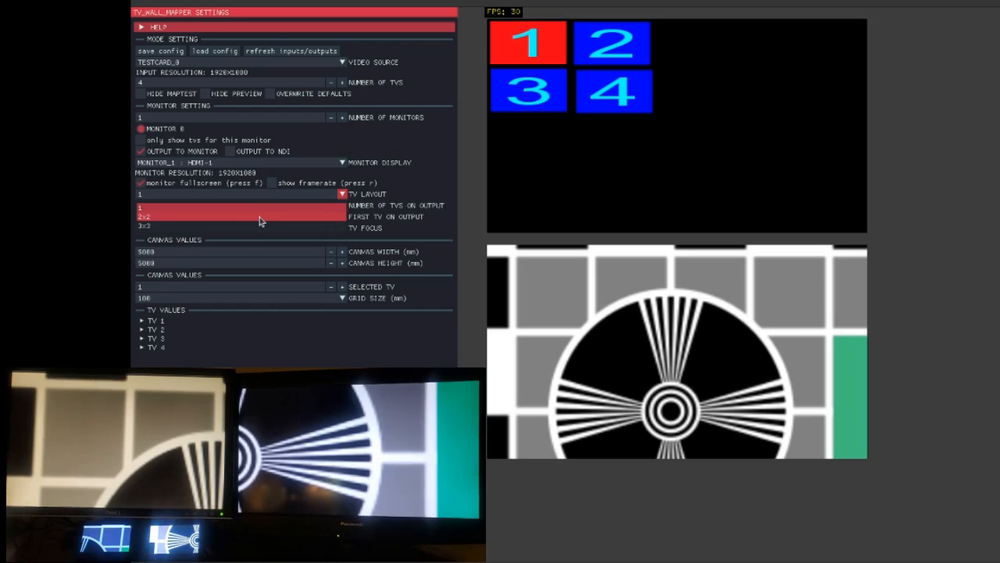
click(220, 216)
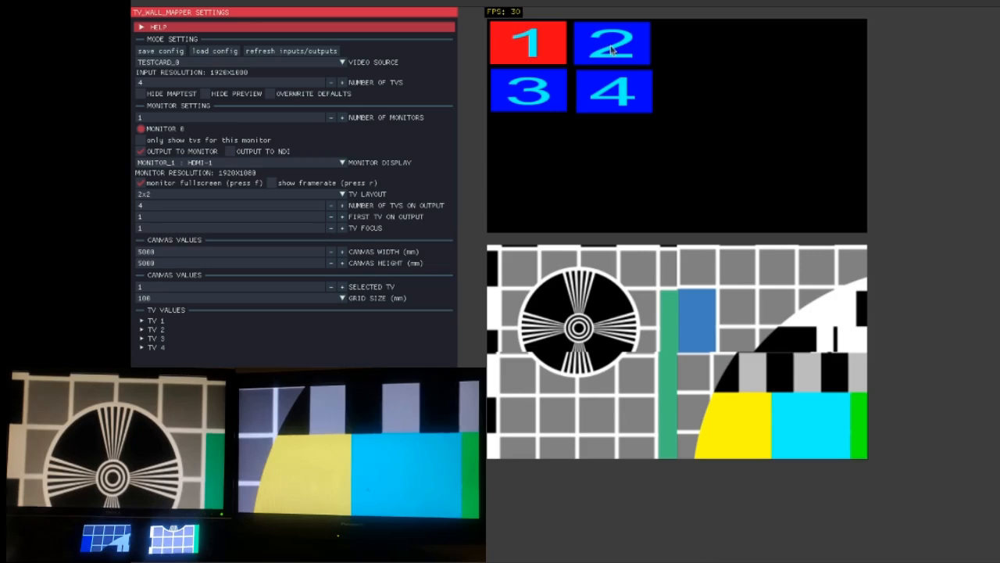
Step: Drag the TV rectangles apart on the map and arrange them back into a 2x2 grid
drag(611, 48, 711, 54)
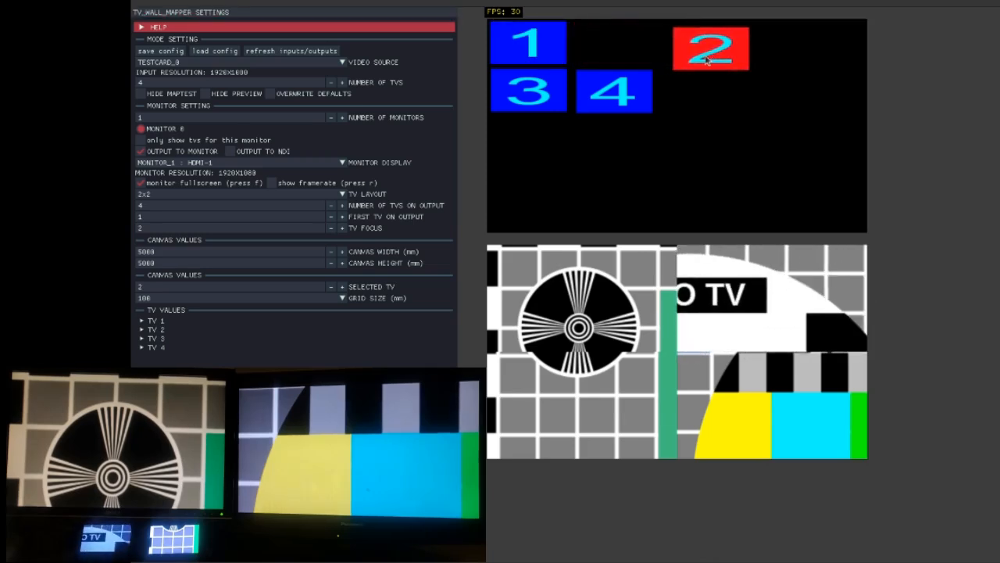
drag(722, 54, 741, 56)
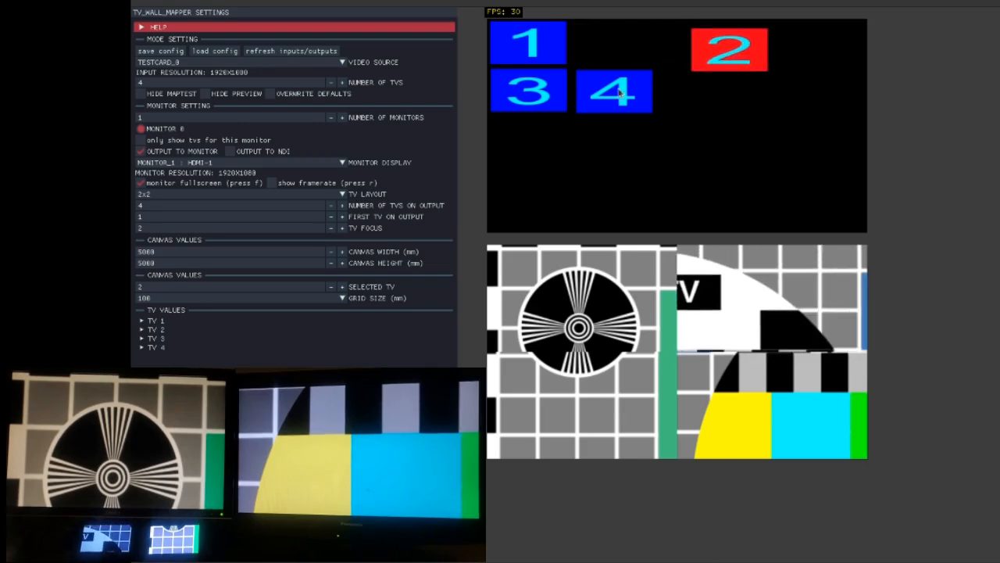
drag(619, 93, 704, 124)
drag(525, 95, 558, 124)
mouse_move(528, 61)
mouse_down()
mouse_move(545, 66)
mouse_move(535, 60)
mouse_up()
drag(716, 69, 606, 54)
drag(576, 117, 550, 97)
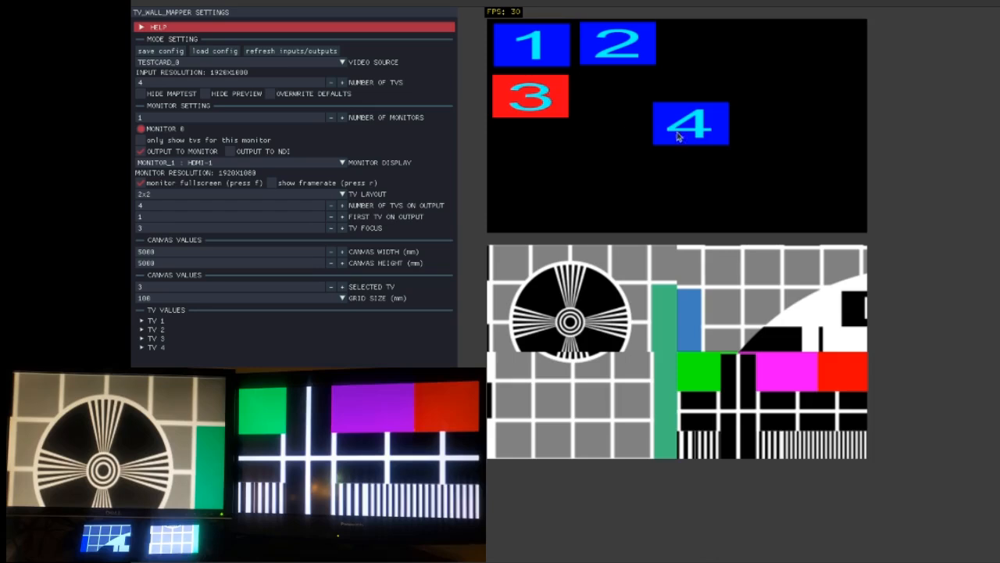
drag(678, 137, 604, 109)
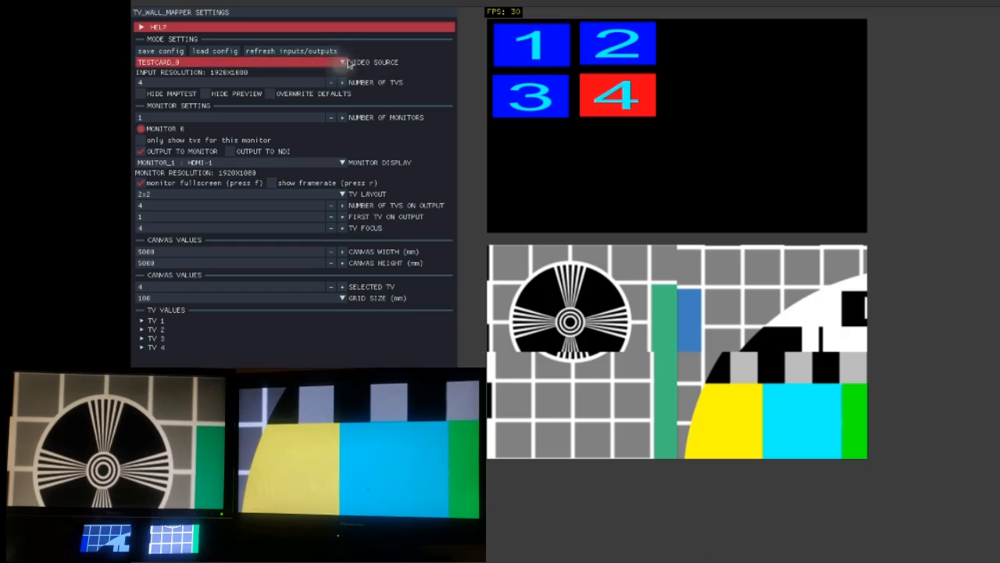
Step: Switch the video source to TESTMAP
click(287, 68)
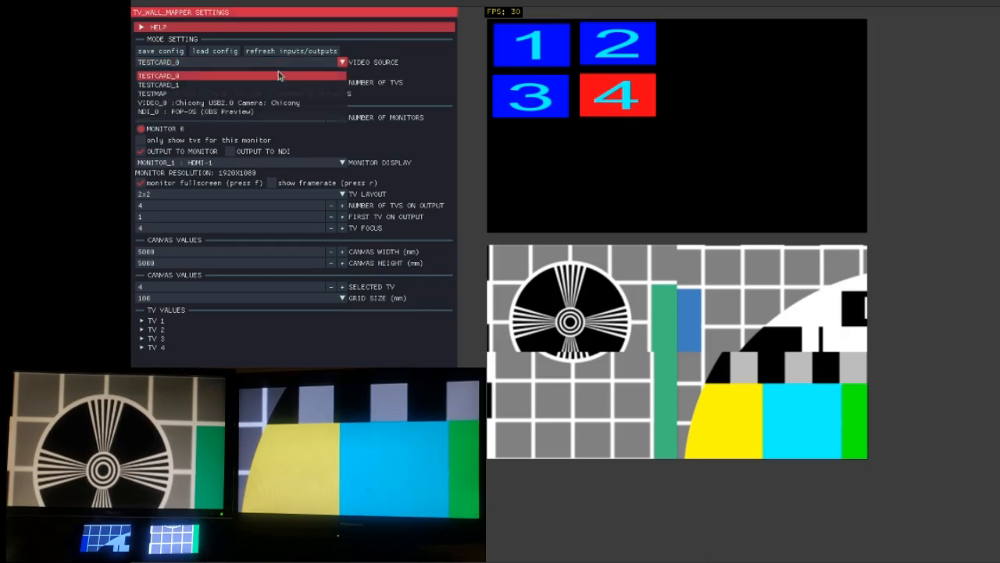
click(233, 94)
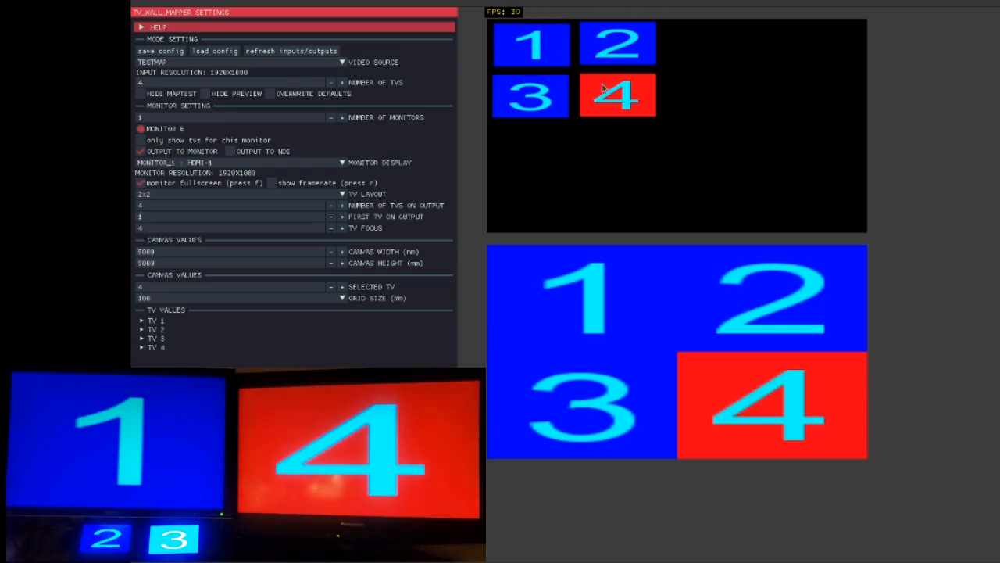
Step: Select each TV on the map in turn to check which screen it drives
click(545, 103)
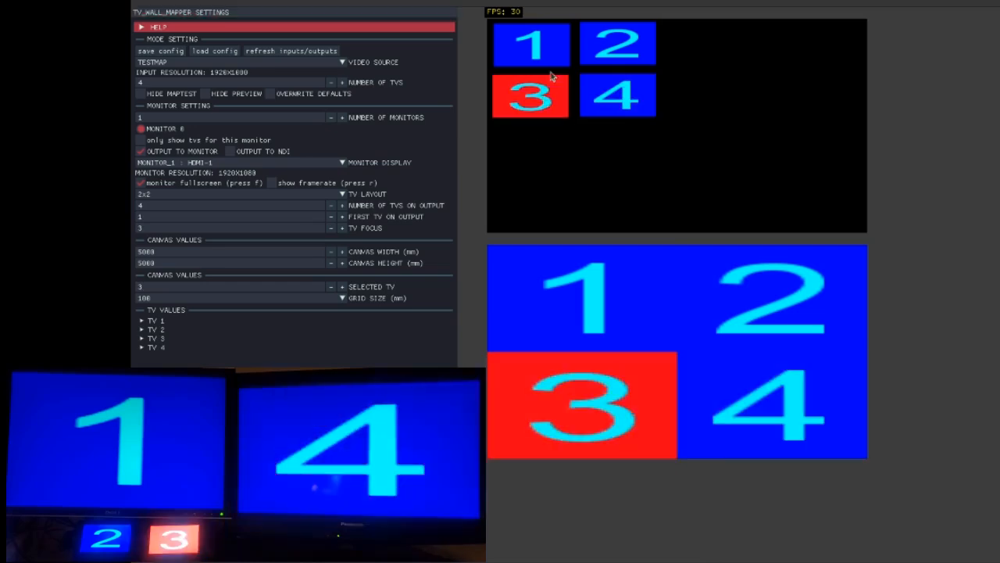
click(550, 45)
click(651, 51)
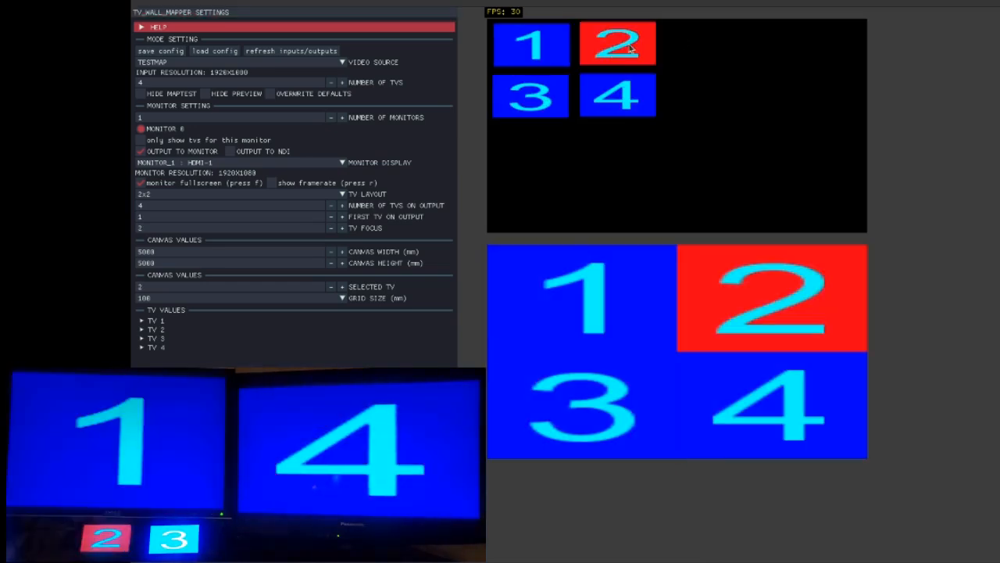
click(536, 95)
click(653, 95)
Step: Switch the video source back to TESTCARD_0 and clear the TV selection on the map
click(198, 63)
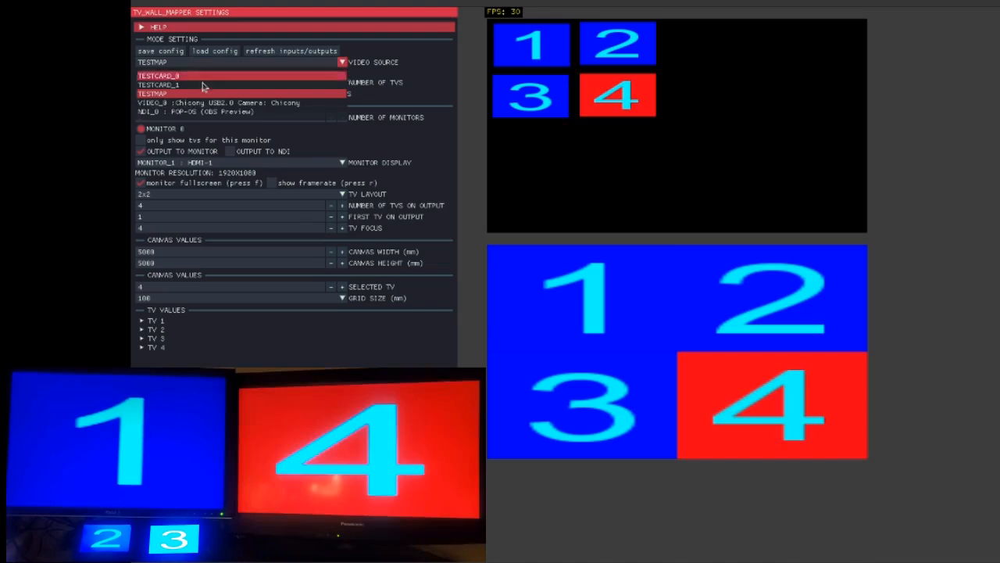
click(207, 76)
click(928, 150)
click(745, 143)
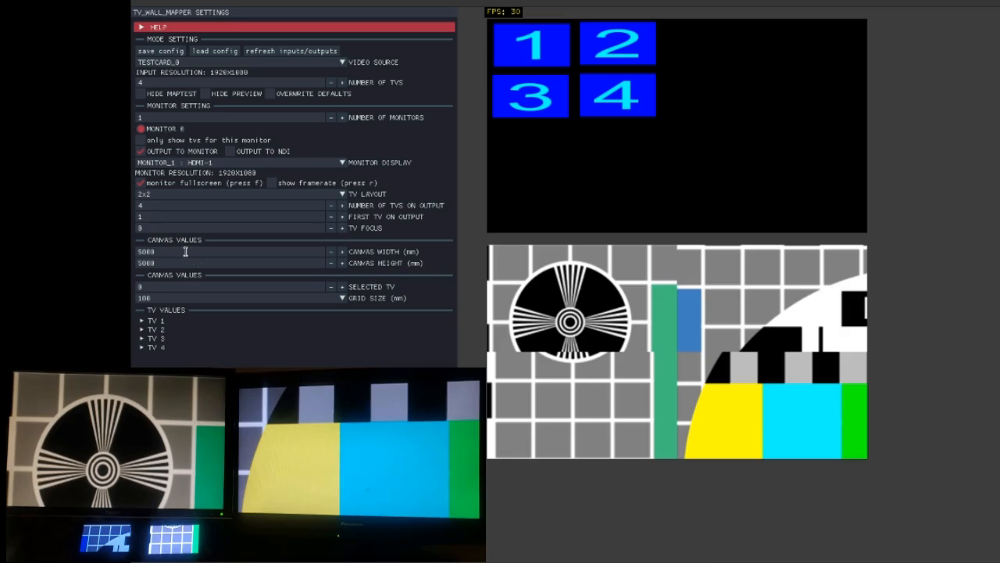
Step: Set the canvas width and canvas height to 930 mm
click(168, 253)
double_click(164, 251)
text(93)
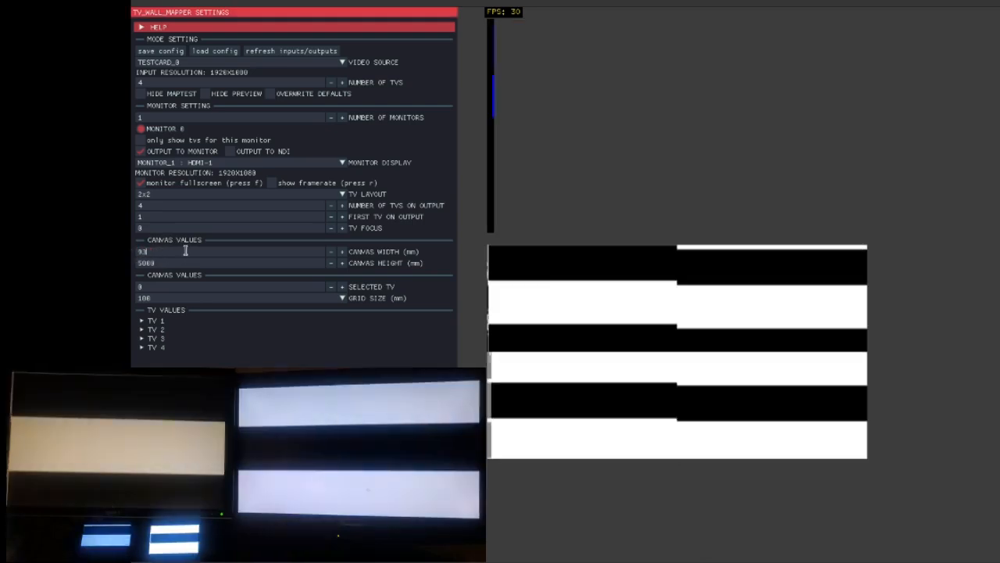
text(0)
double_click(164, 263)
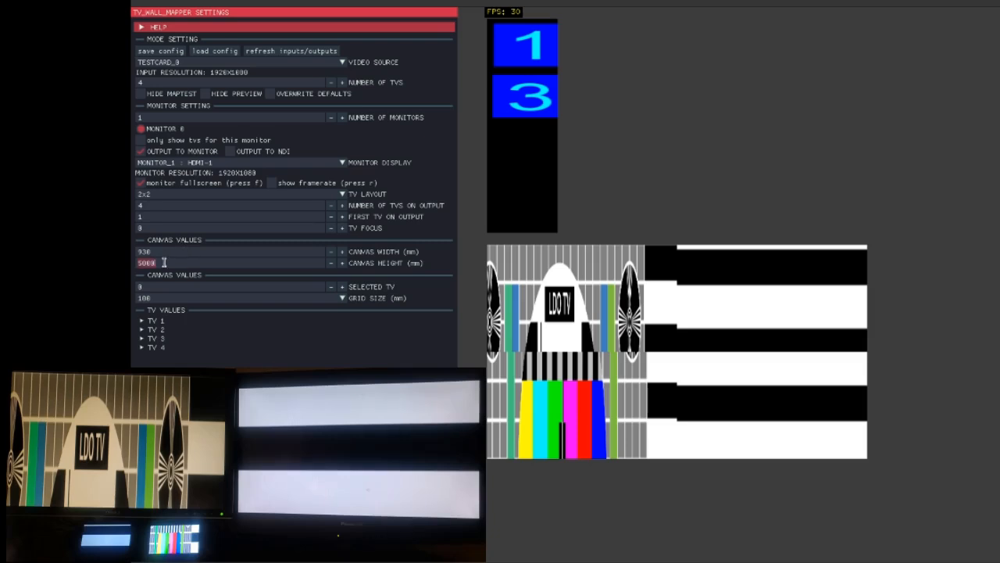
text(930)
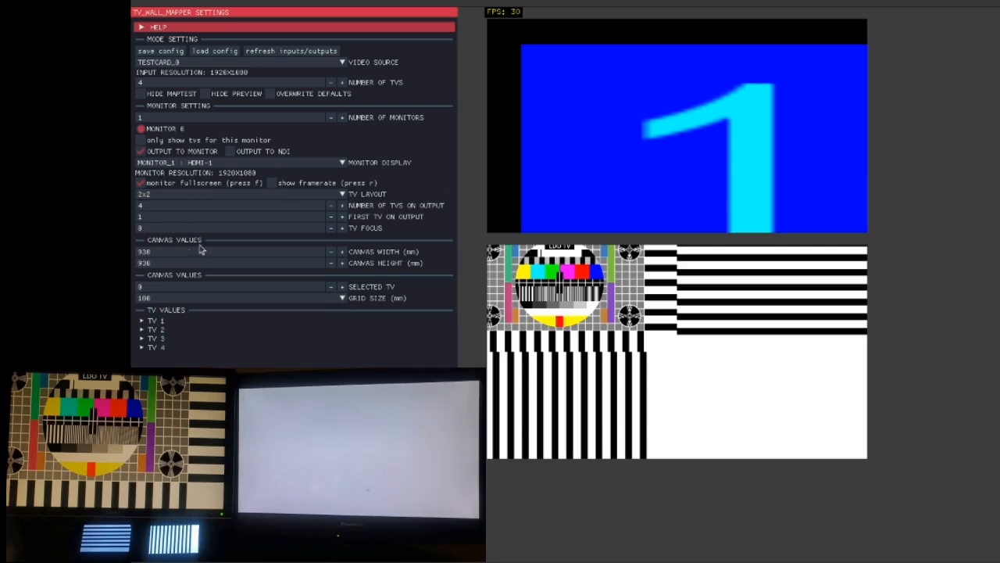
Step: Select TV 1 on the map and expand its TV values section
click(625, 137)
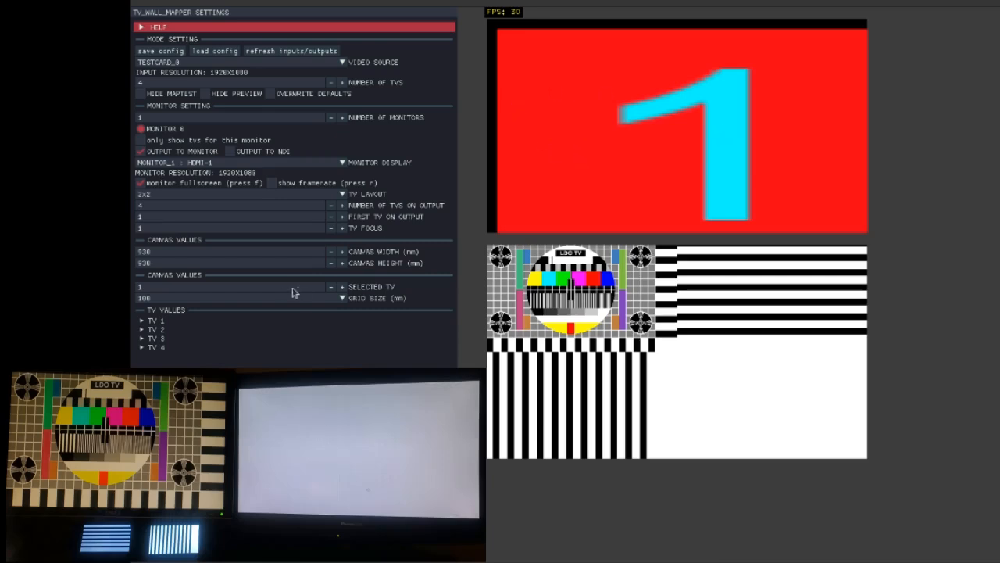
click(168, 321)
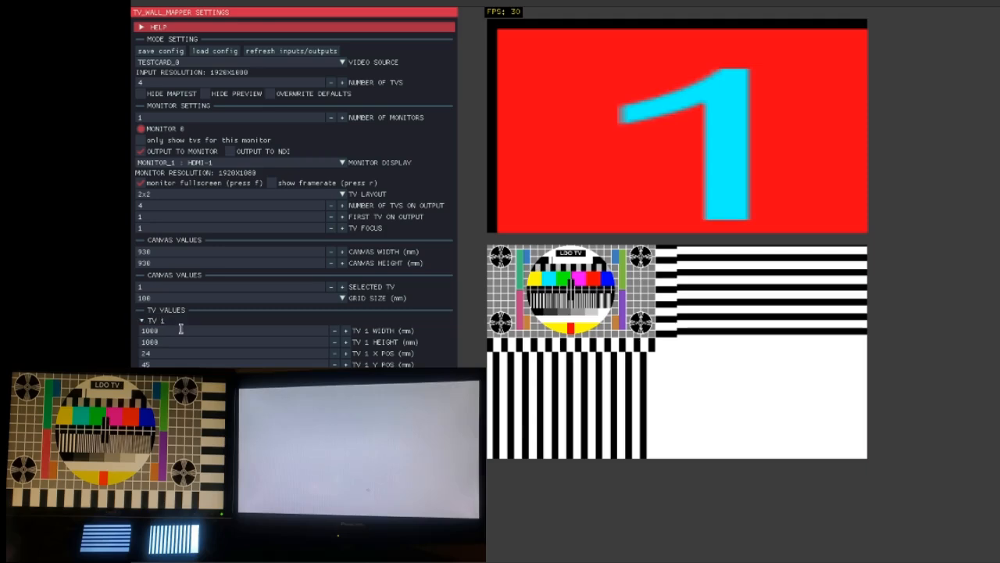
click(167, 321)
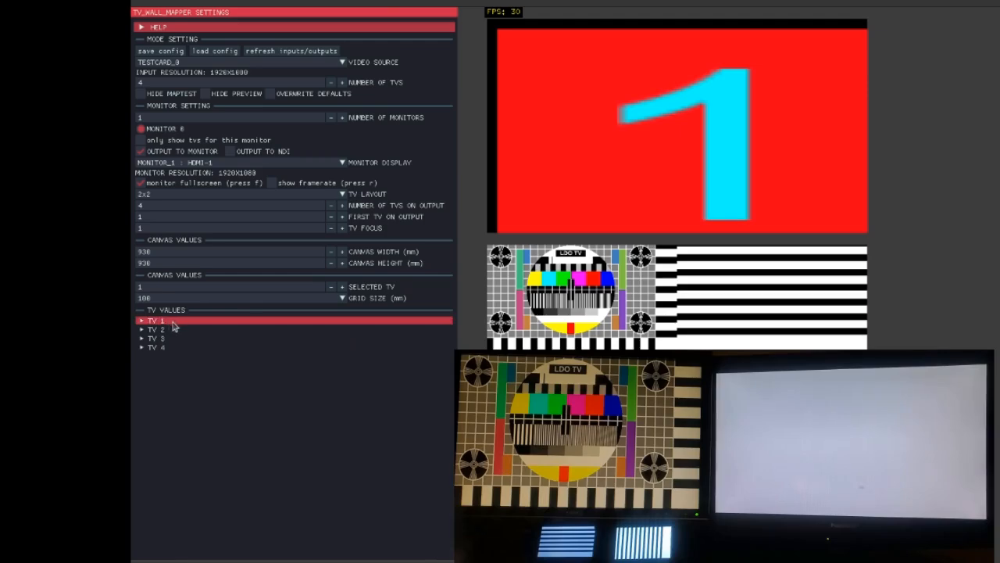
click(163, 321)
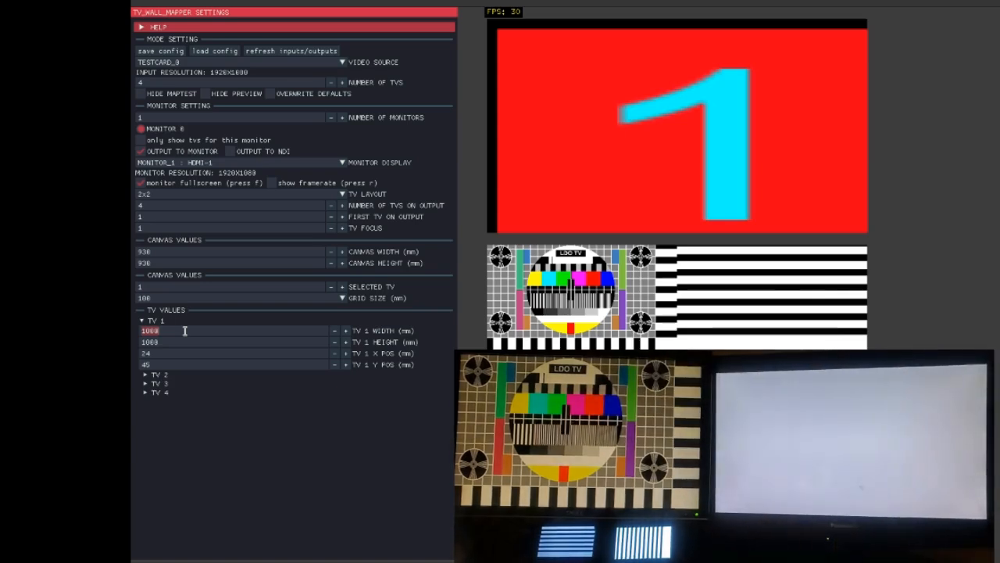
Step: Set TV 1's width to 436 mm and height to 270 mm
text(43)
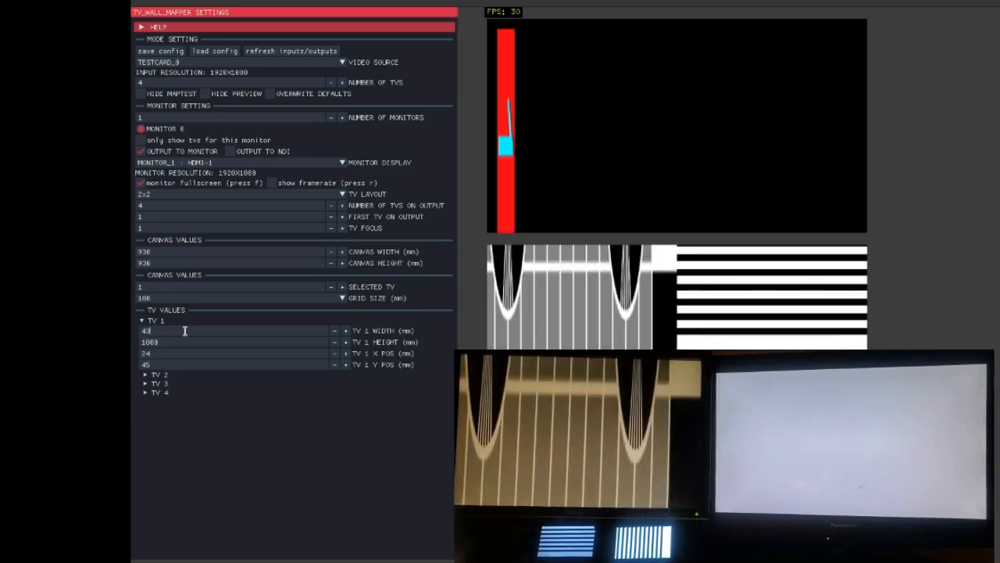
text(6)
key(Tab)
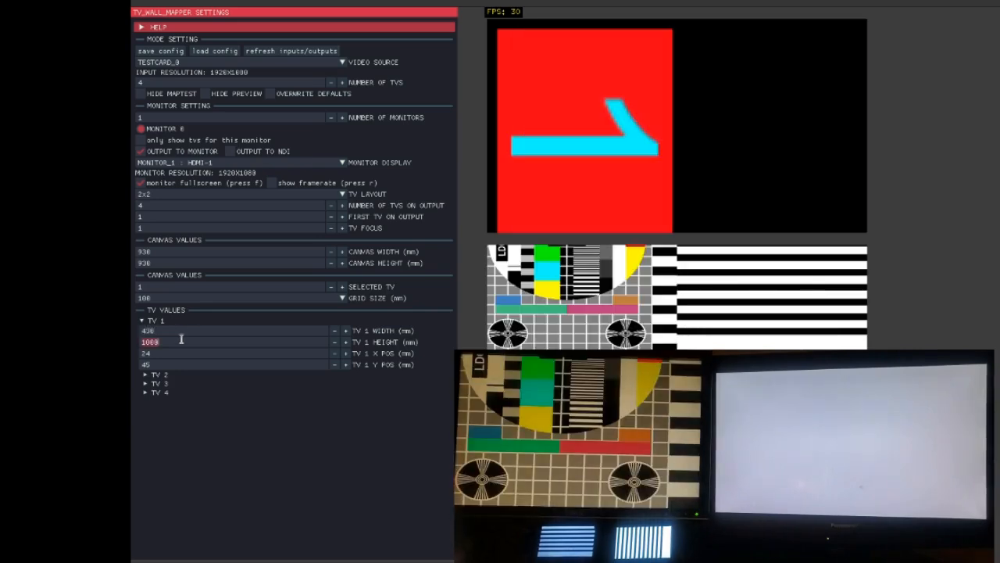
text(270)
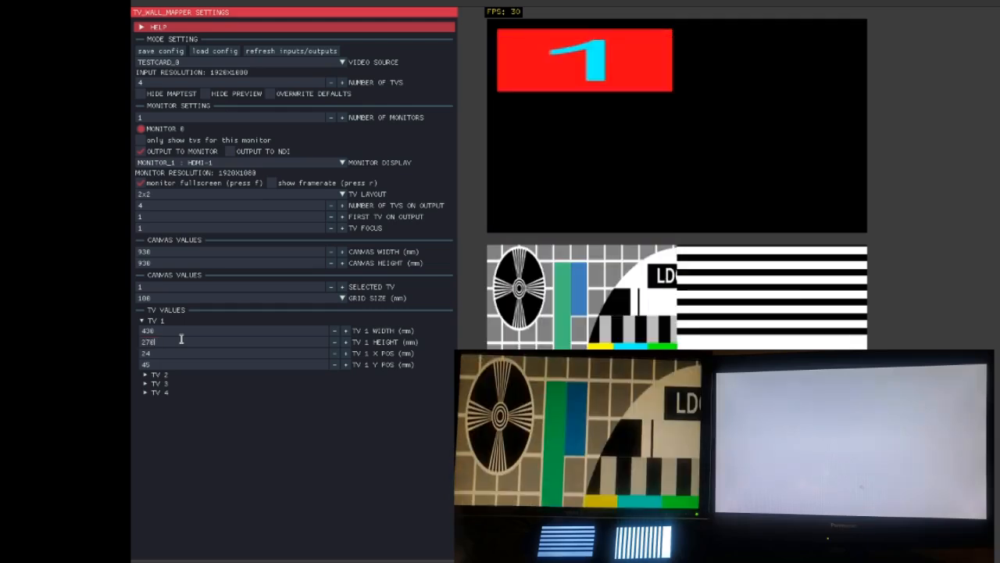
Step: Expand TV 4's values and set its width to 436 mm and height to 270 mm
click(158, 392)
click(169, 401)
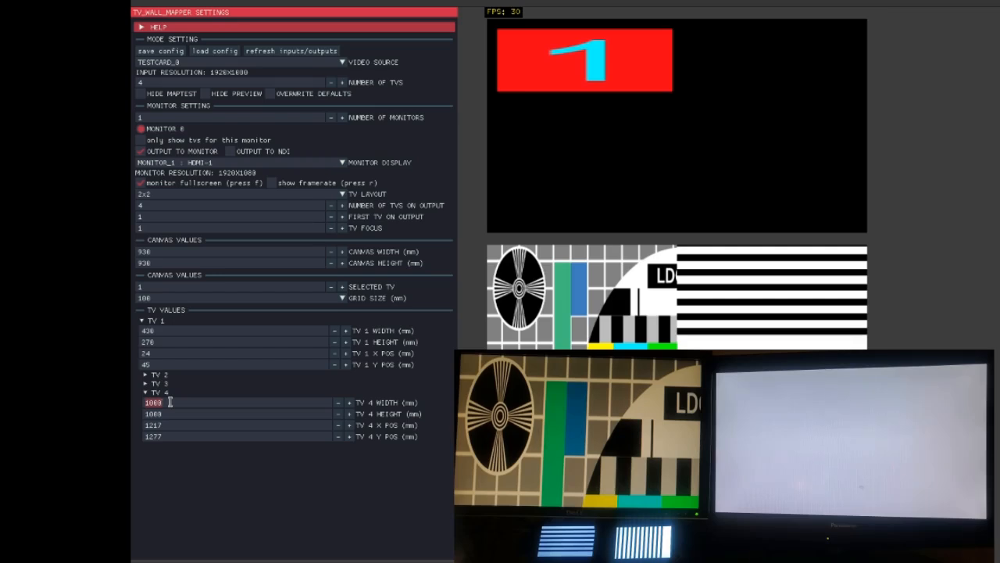
text(430)
click(171, 413)
text(270)
Step: Reset TV 4's X and Y positions to 0 mm and drag it to about X 472, Y 423 mm
click(168, 429)
text(0)
double_click(171, 436)
text(0)
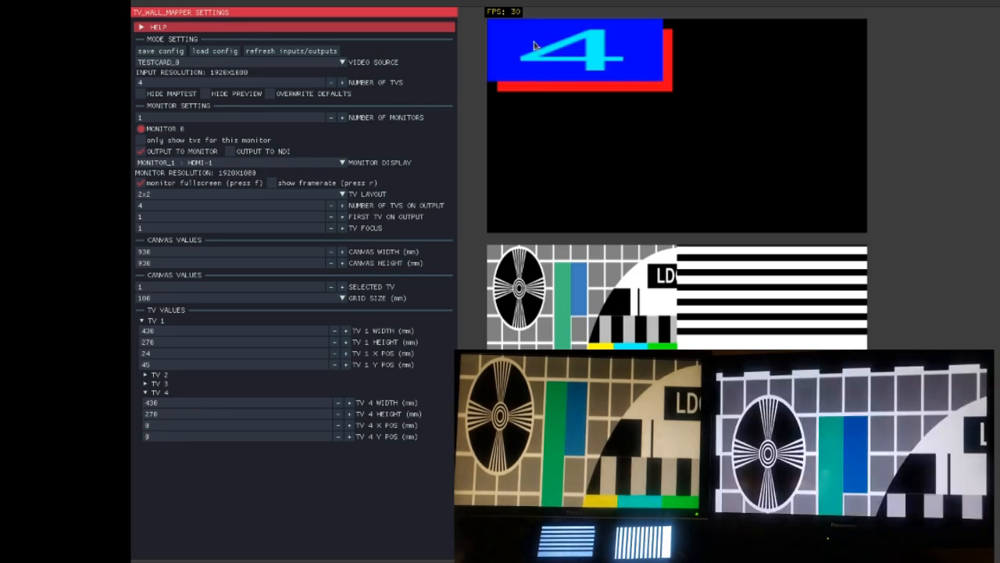
drag(534, 45, 724, 146)
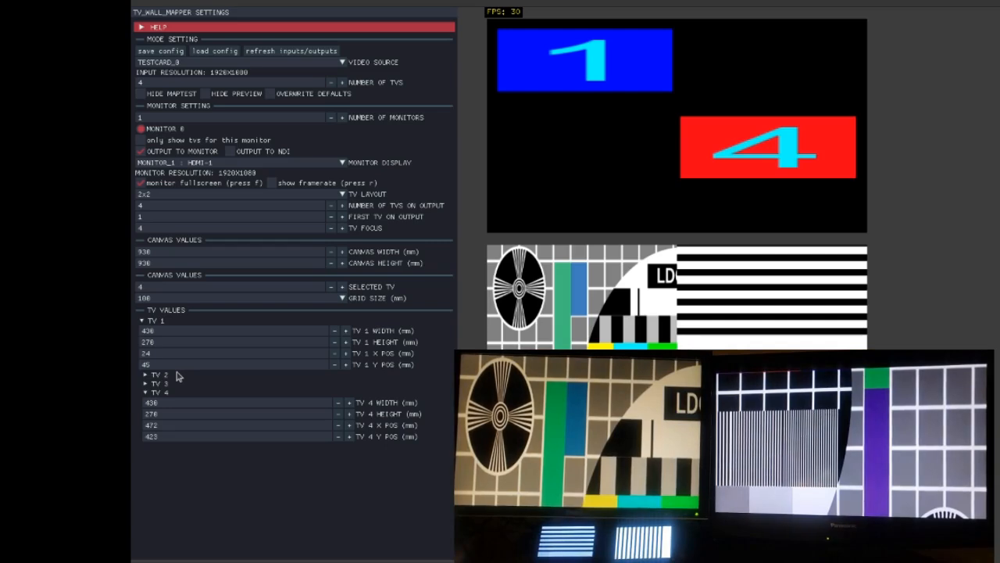
Step: Expand TV 3's values and set its width to 108 mm, height to 60 mm and Y position to 8 mm
click(178, 383)
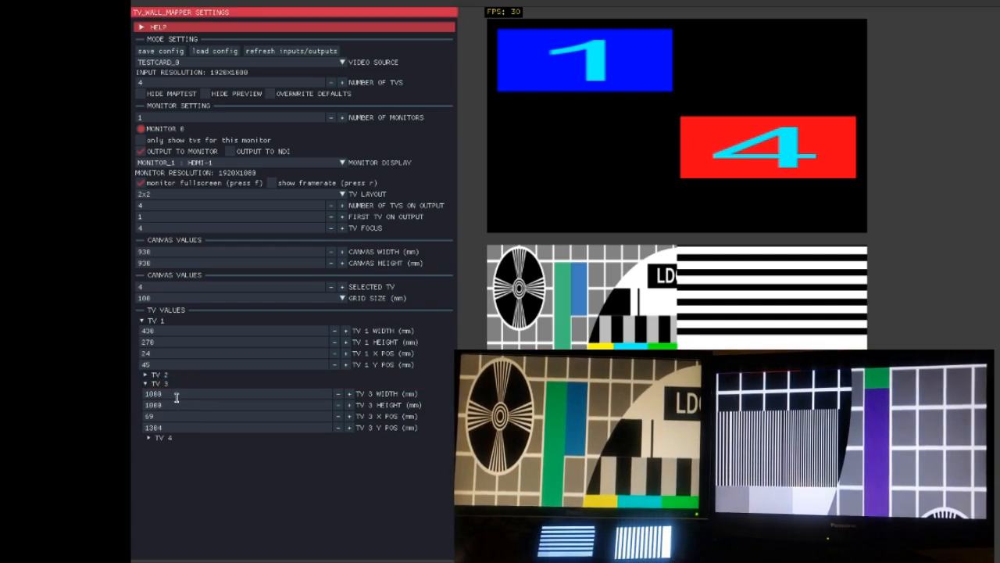
click(179, 396)
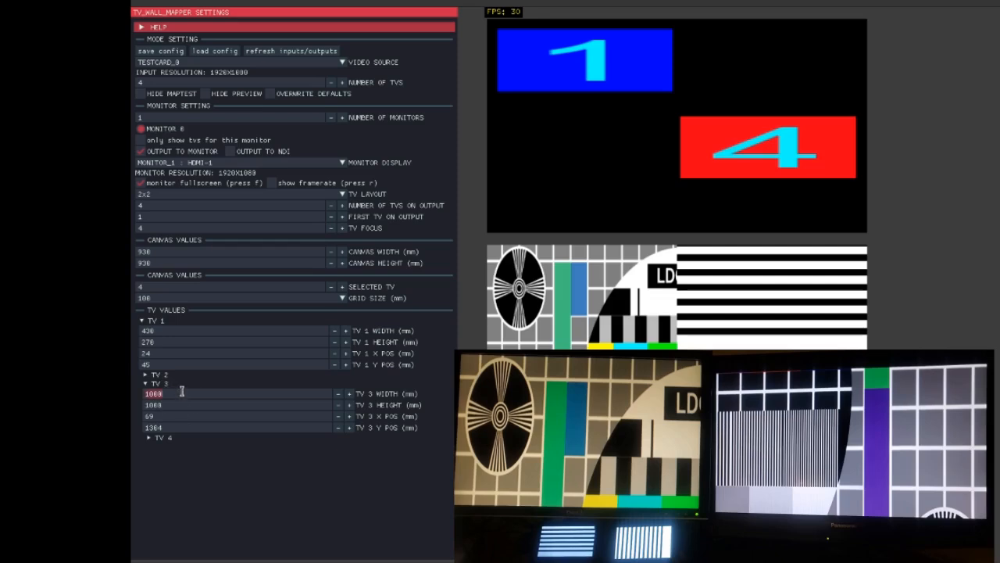
text(108)
click(168, 405)
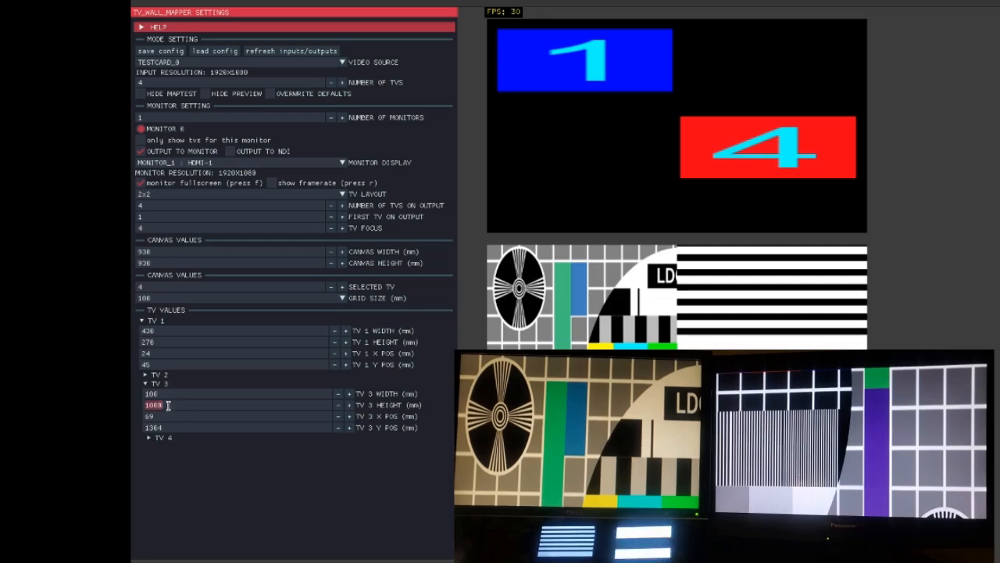
text(60)
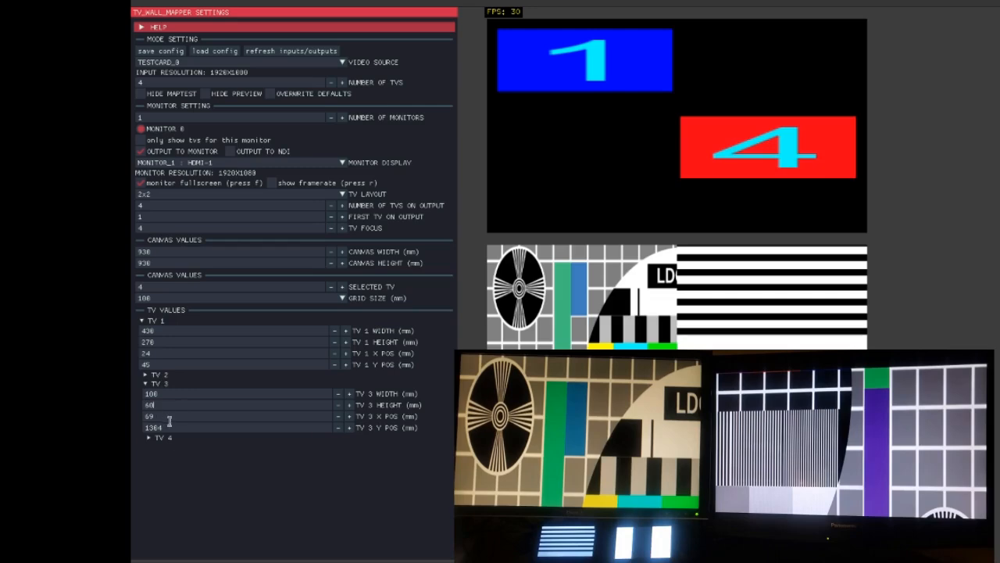
click(172, 428)
text(8)
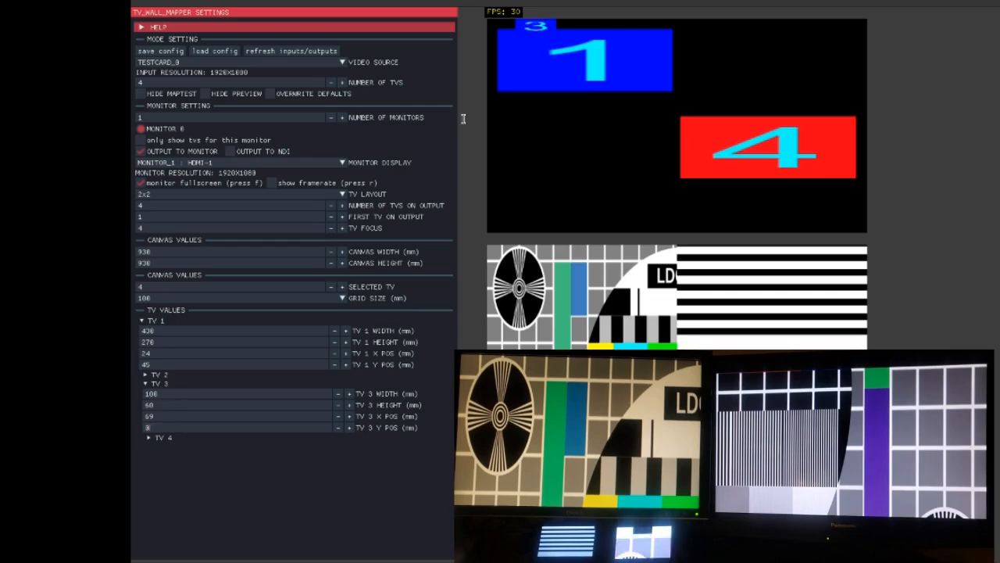
Step: Drag TV 3 in the preview onto the canvas at about X 255, Y 480 mm
drag(539, 25, 615, 134)
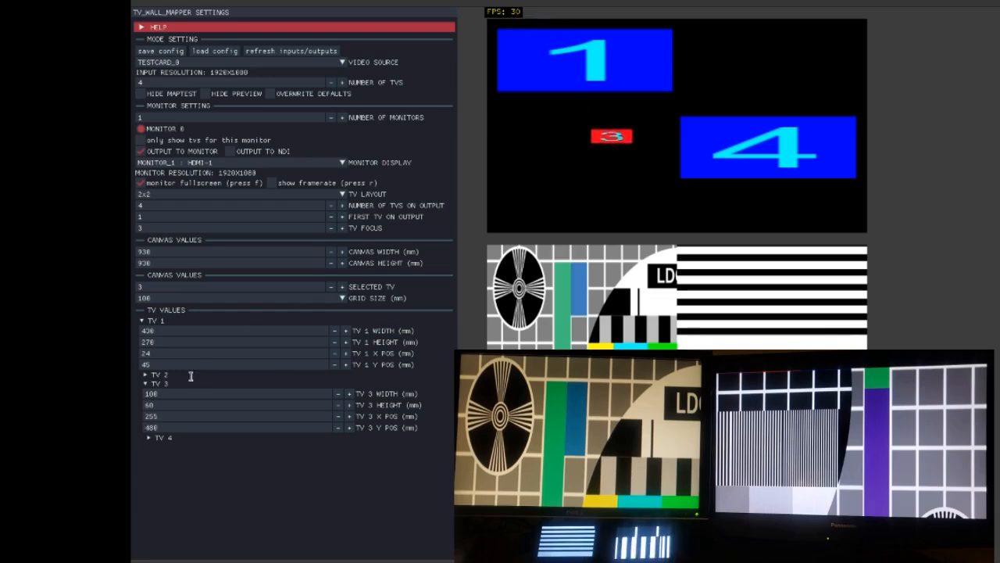
Step: Expand TV 2's values and set its width to 108 mm and height to 60 mm
click(181, 375)
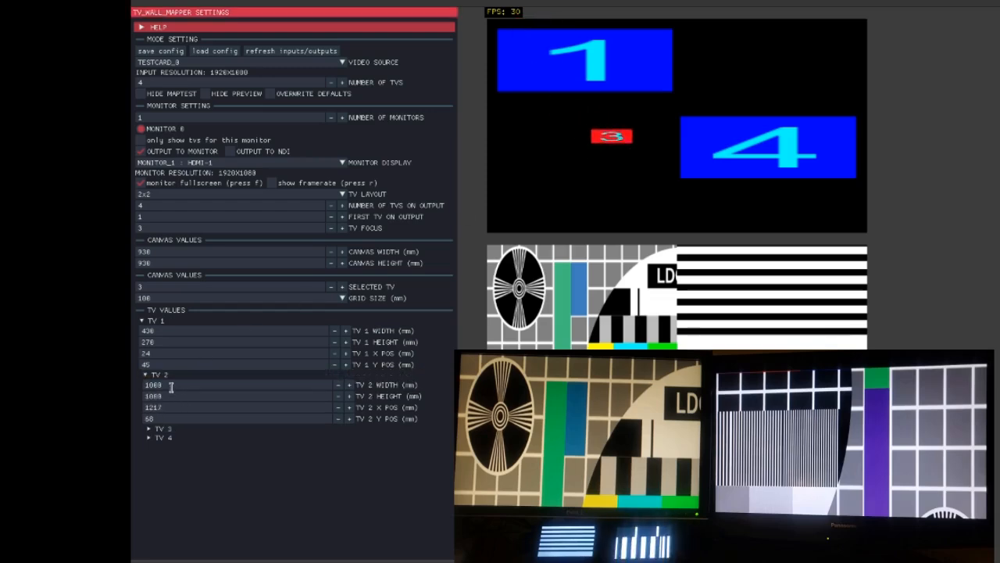
text(108)
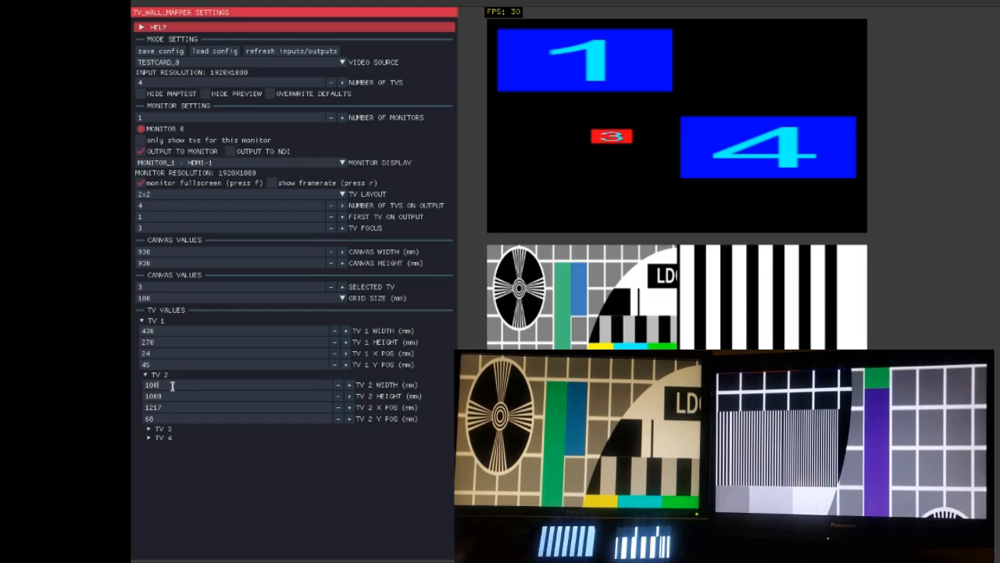
click(170, 396)
text(60)
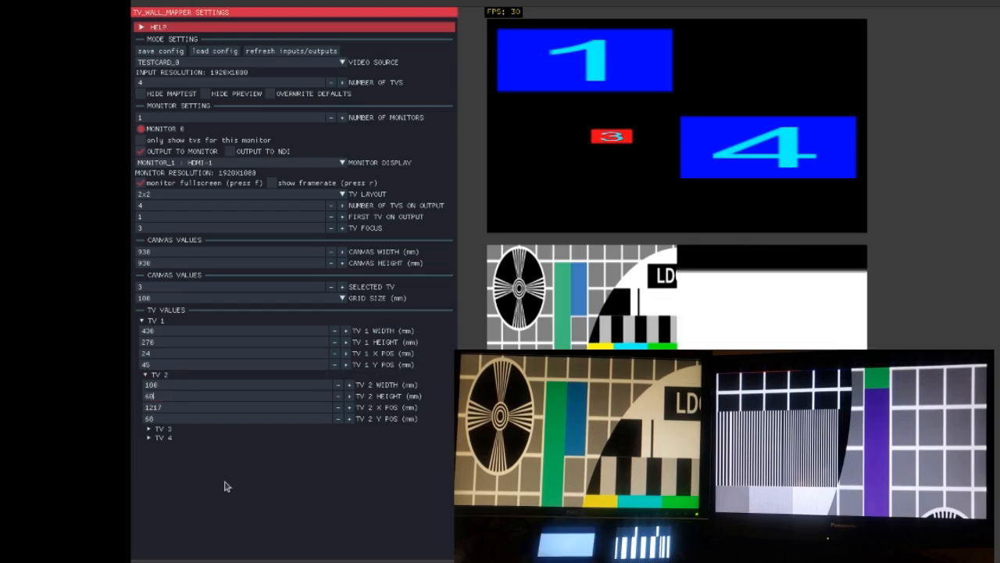
click(181, 408)
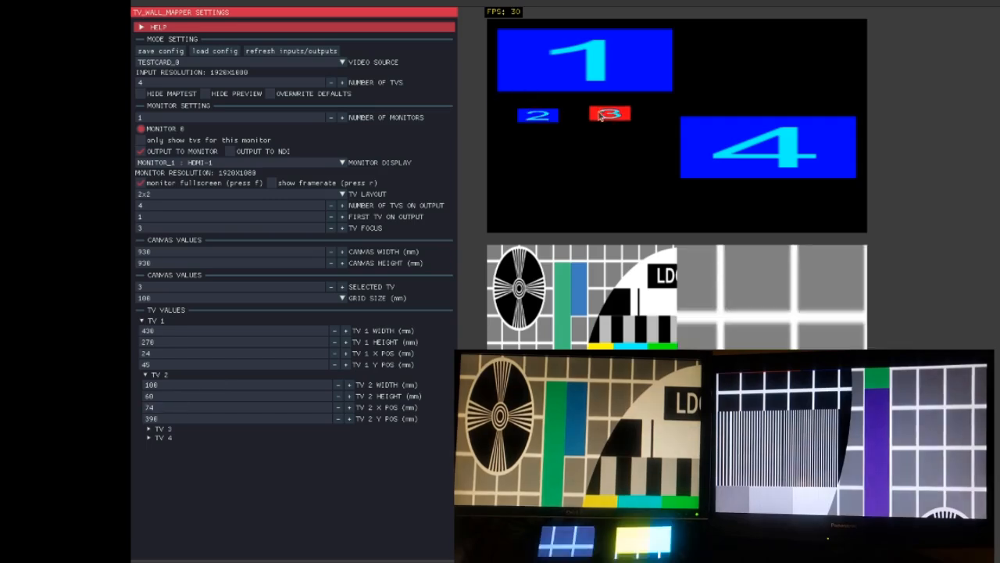
Step: Drag TVs 1, 2 and 3 in the preview so TV 2 and TV 3 sit side by side below TV 1
drag(600, 115, 609, 171)
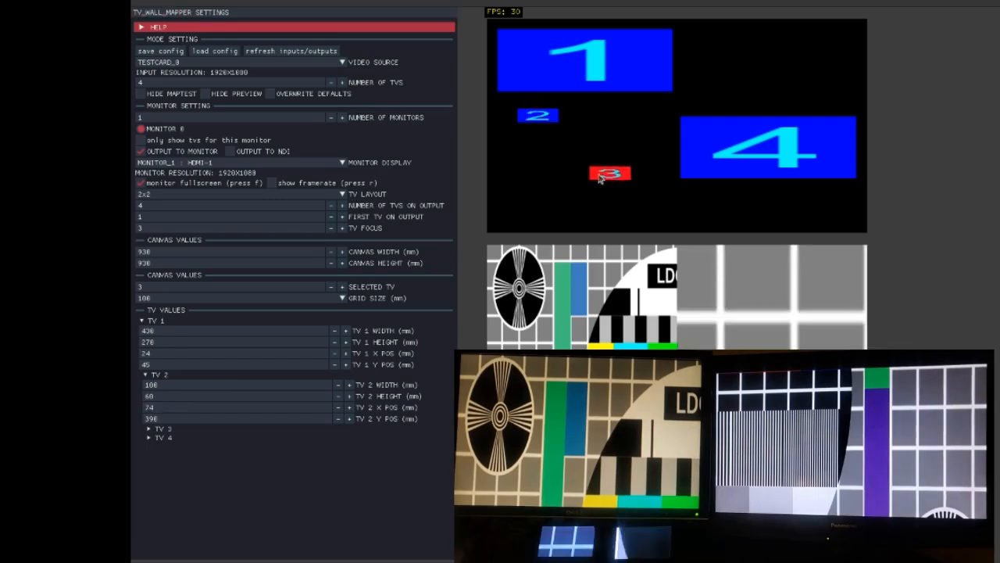
drag(543, 117, 539, 174)
drag(569, 79, 577, 136)
click(613, 179)
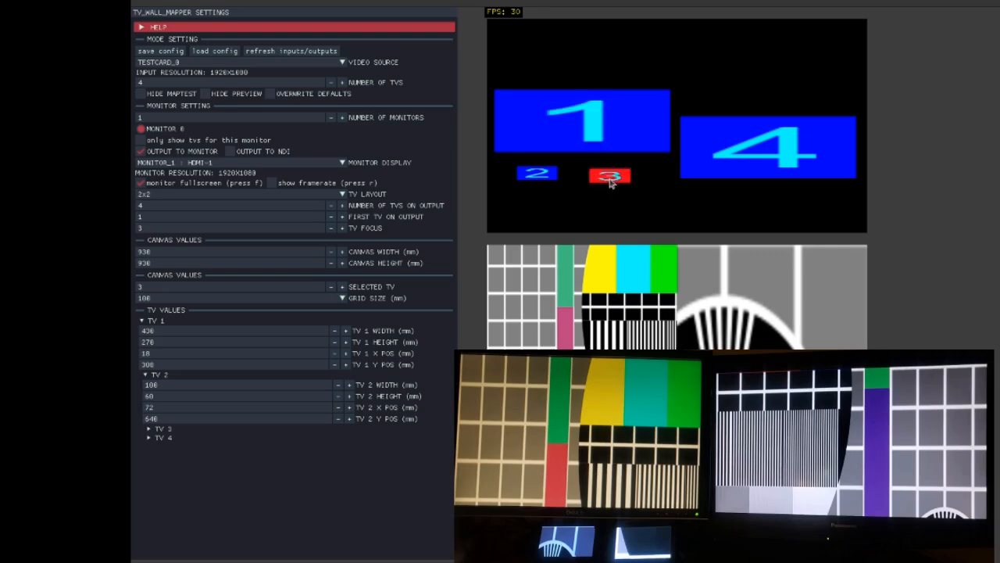
drag(614, 182, 634, 181)
drag(539, 175, 582, 139)
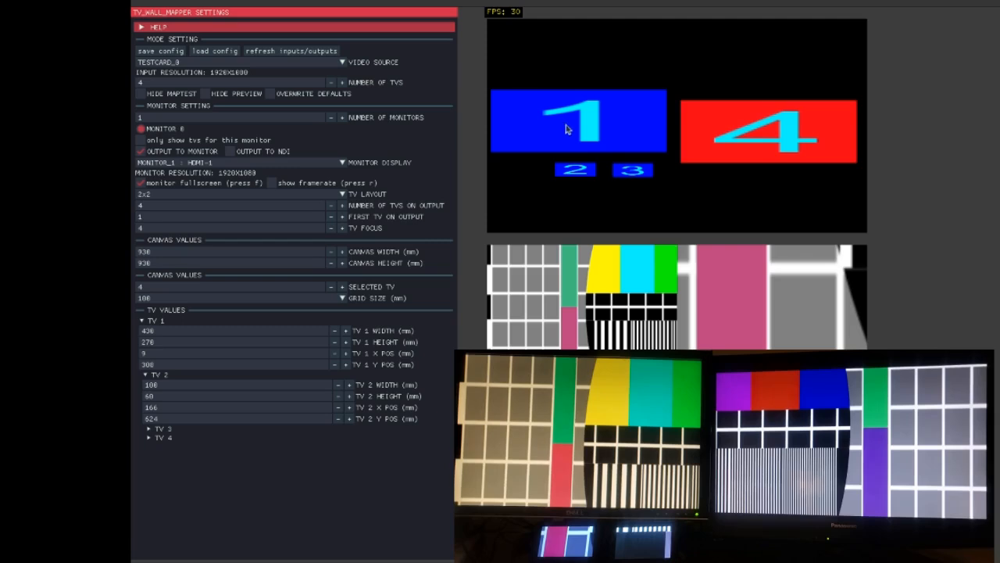
mouse_move(610, 123)
mouse_down()
mouse_move(621, 131)
mouse_move(612, 122)
mouse_up()
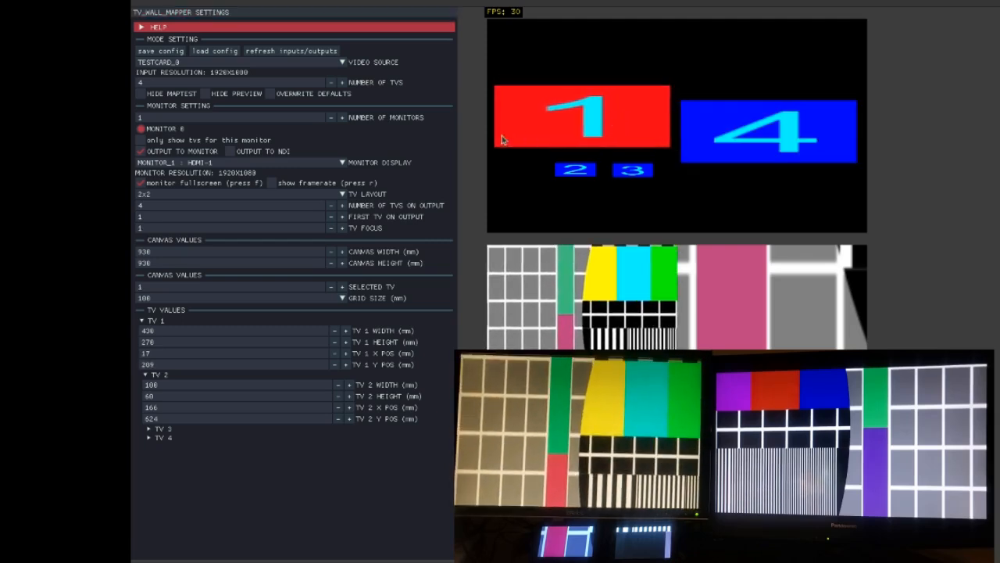
Step: Open the help notes on mouse and keyboard mapping, nudge TV 1 in the preview, and close the help
click(143, 29)
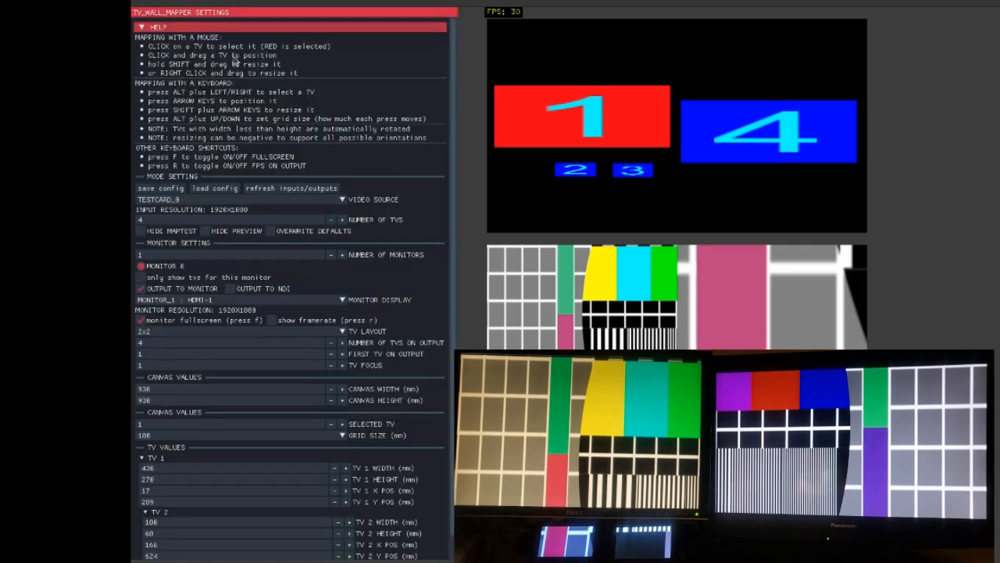
drag(599, 129, 605, 125)
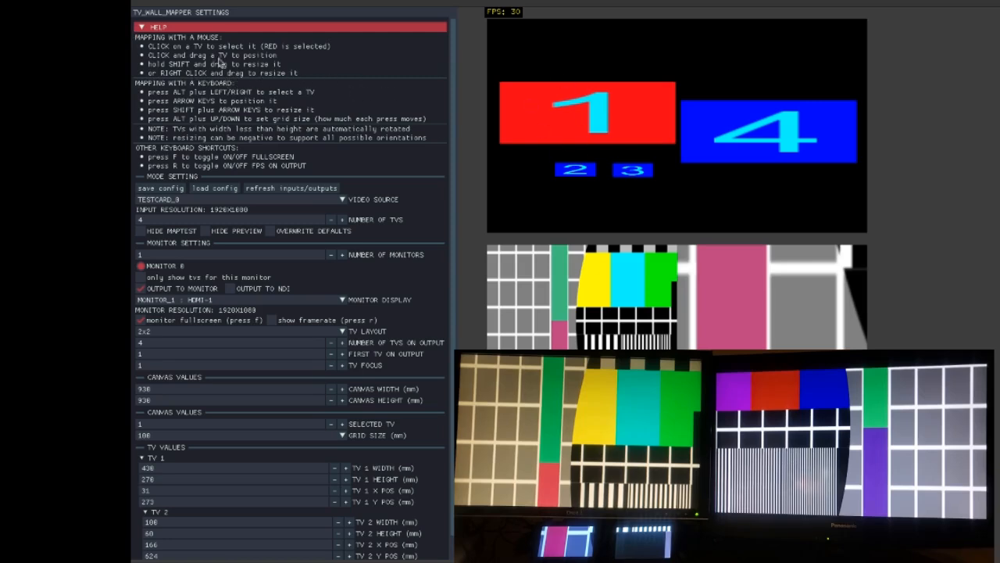
click(142, 29)
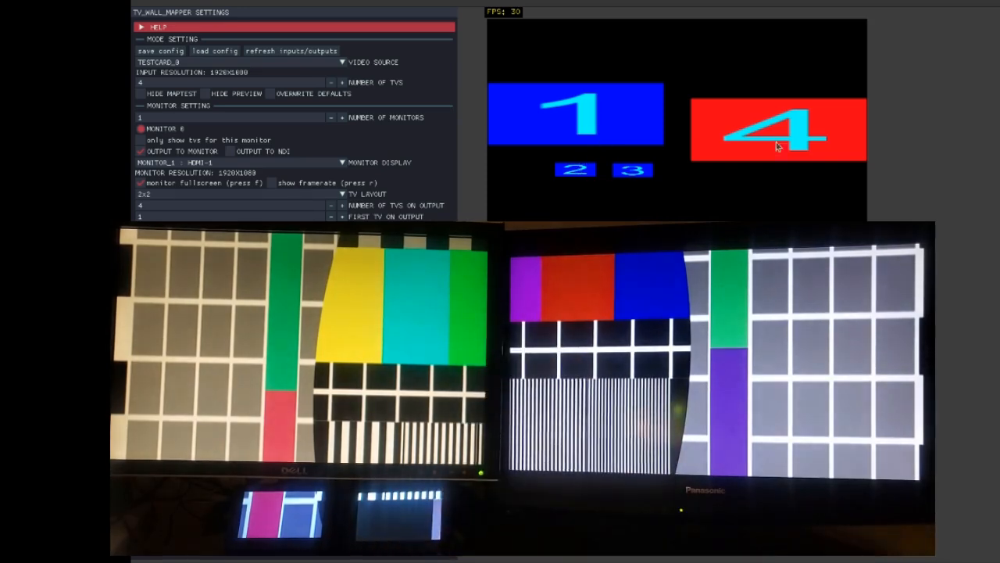
Step: Drag TV 4 and the small TVs 2 and 3 slightly upward in the preview, then deselect
drag(778, 138, 774, 128)
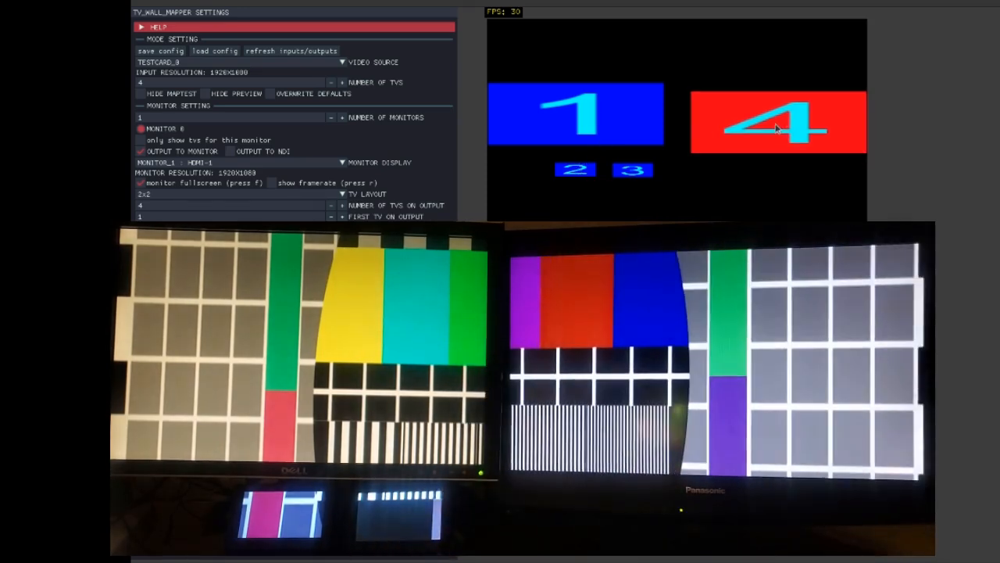
click(586, 172)
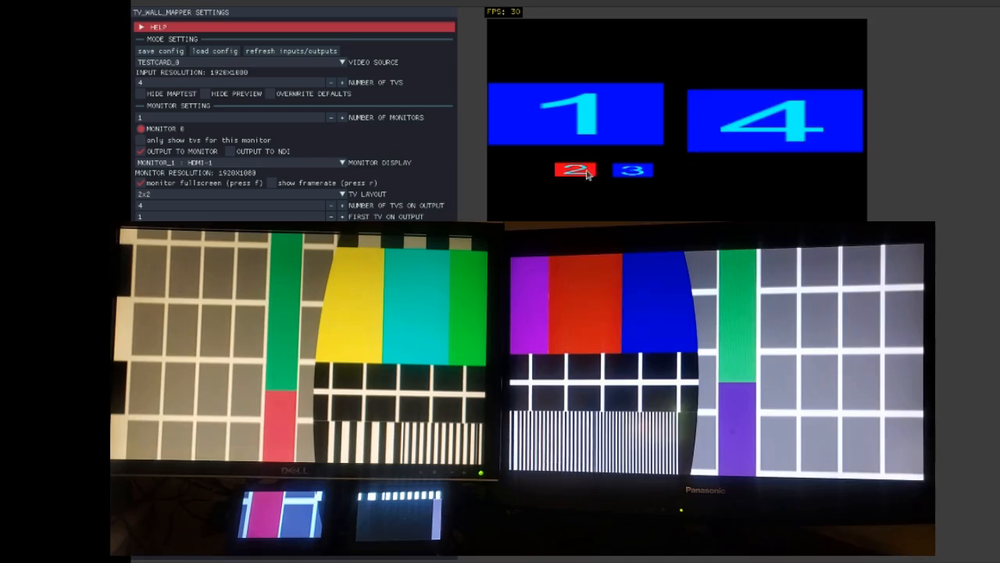
drag(588, 174, 623, 161)
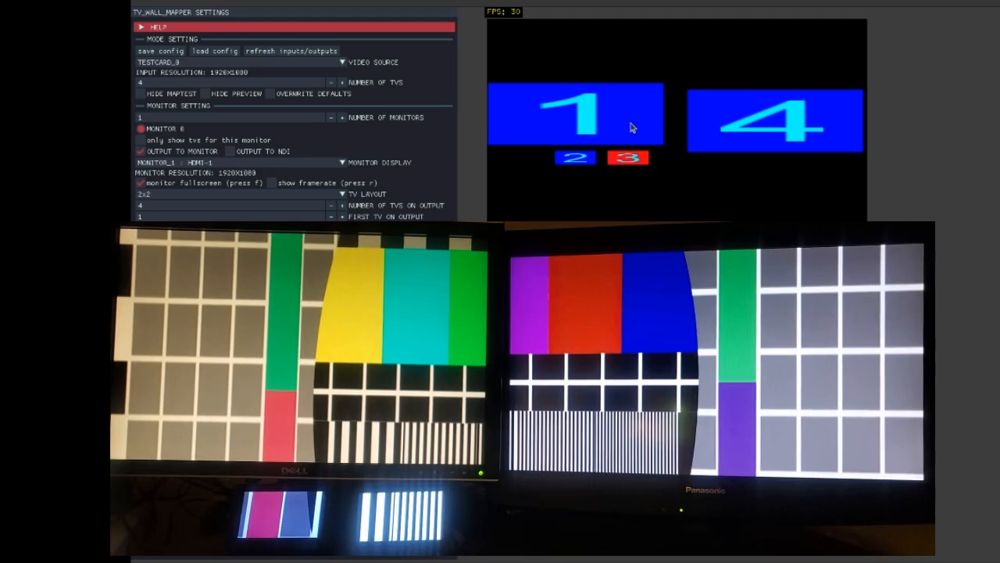
click(732, 184)
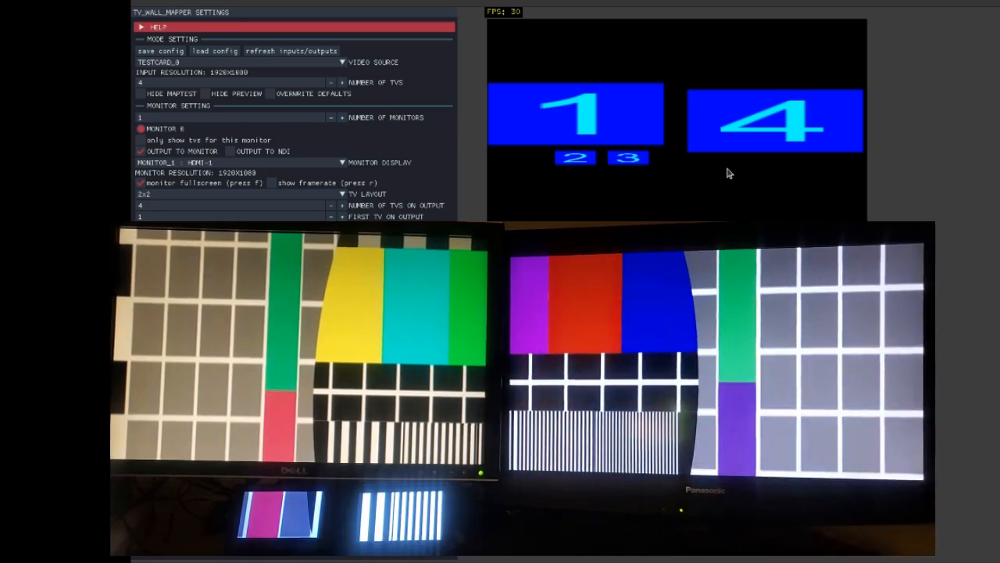
Step: Select TV 4 and set the grid size to 1 mm
click(787, 135)
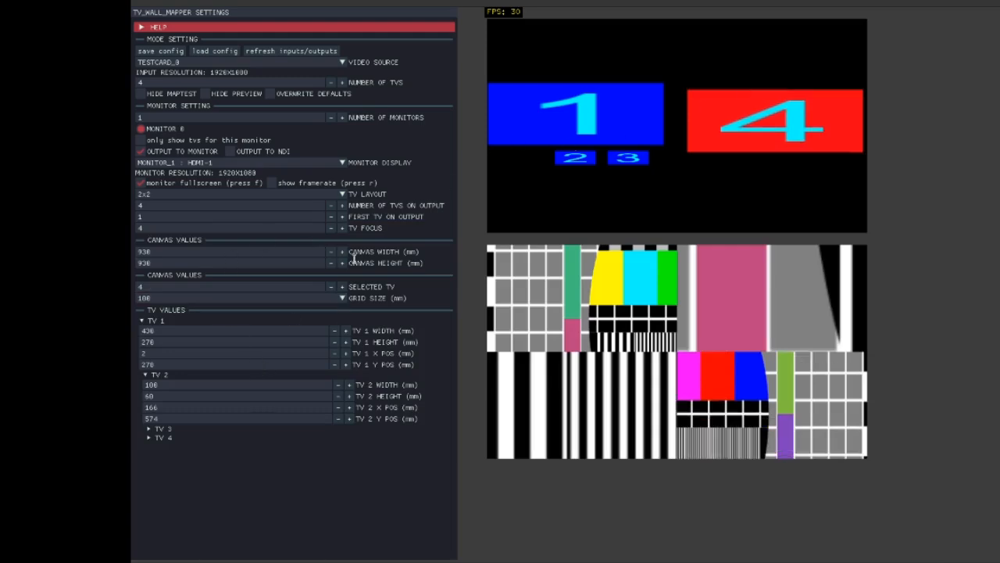
click(329, 300)
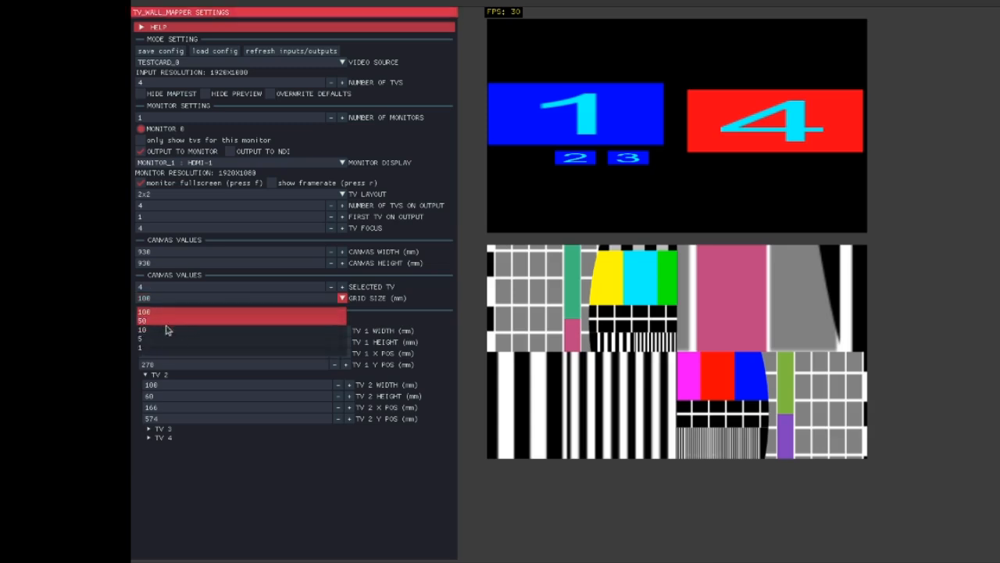
click(164, 340)
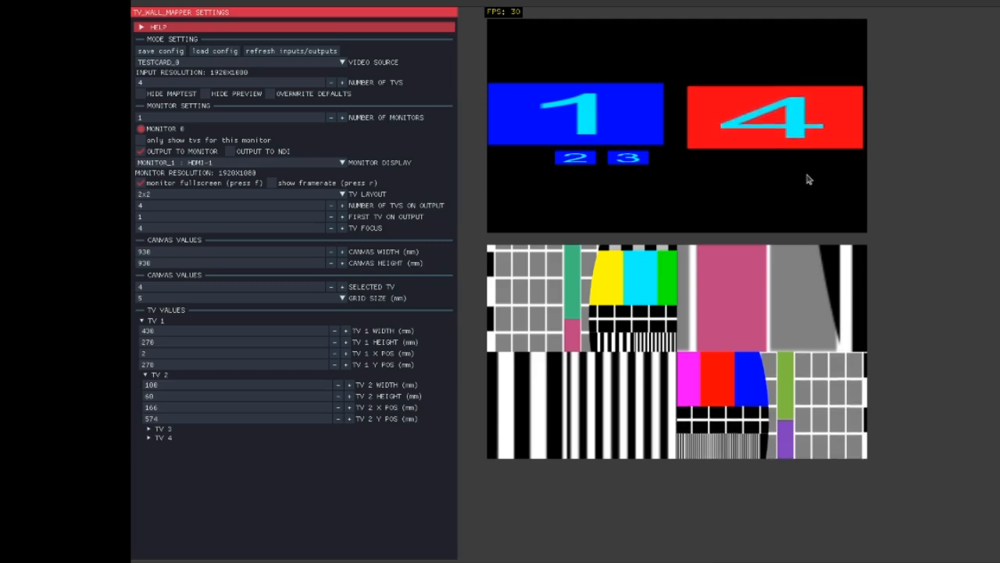
click(294, 303)
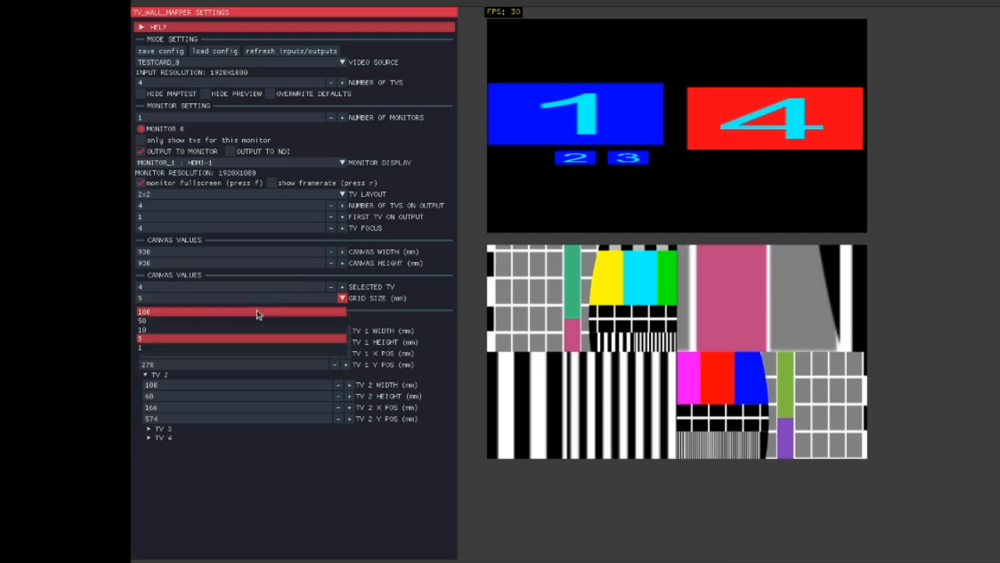
click(184, 351)
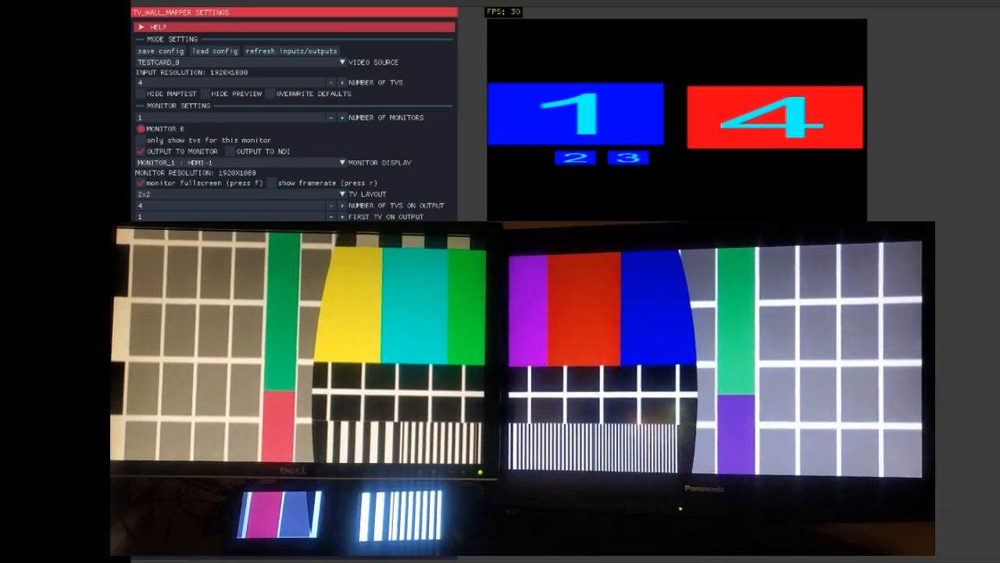
Step: Select TV 2 and nudge it left and down with the arrow keys
click(583, 160)
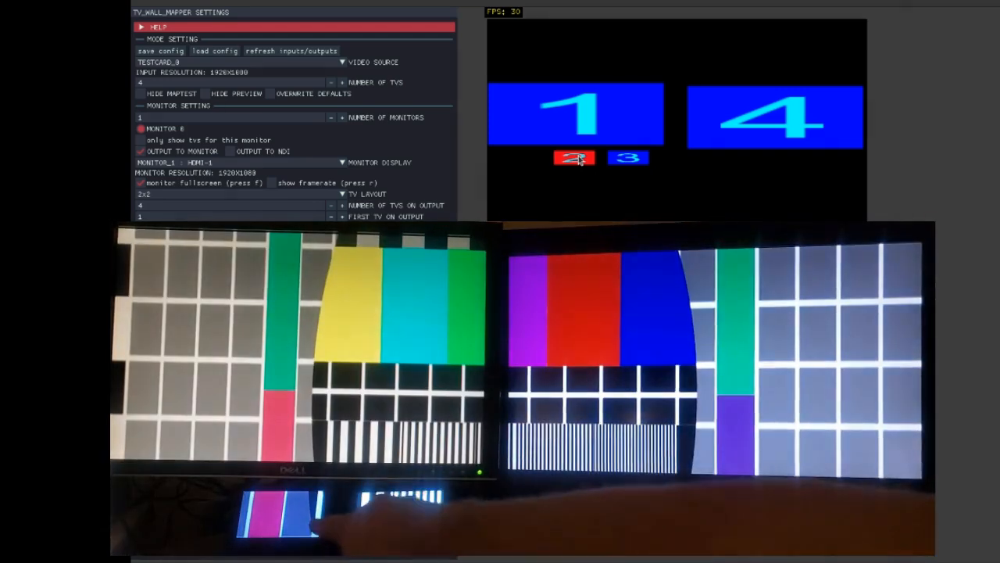
key(Left)
key(Left)
key(Left)
key(Left)
key(Left)
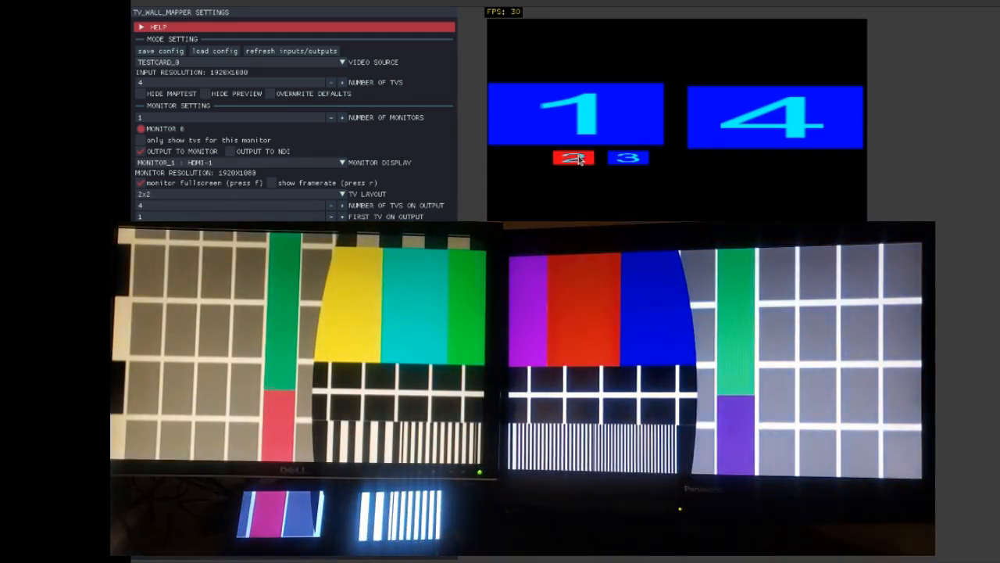
key(Left)
key(Left)
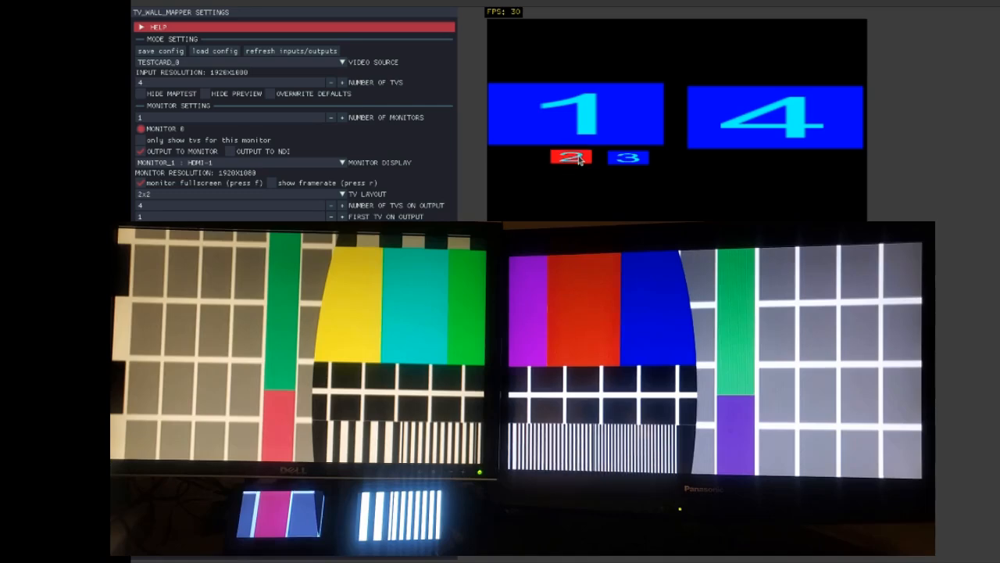
key(Down)
key(Down)
key(Down)
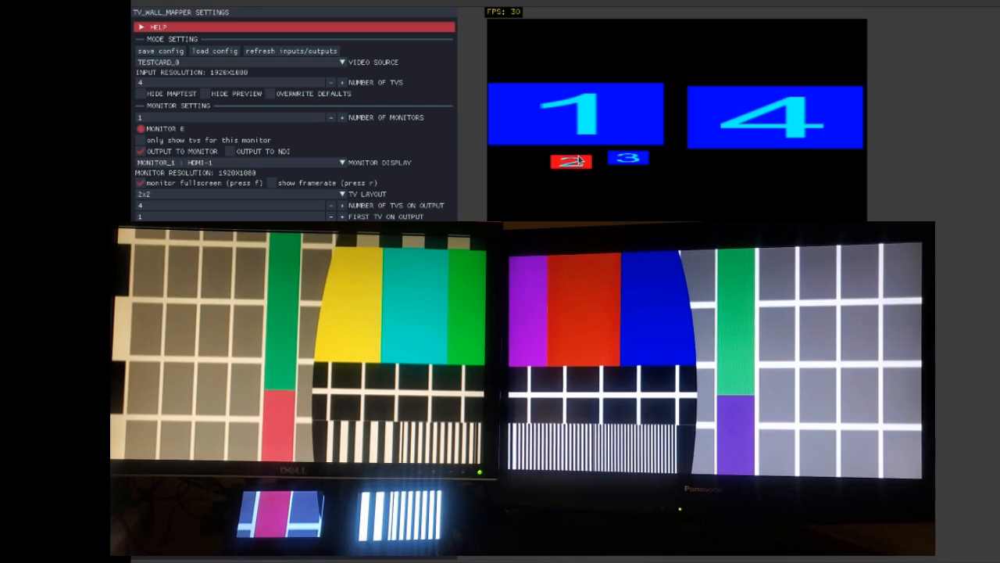
Step: Select TV 3 and nudge it down and left with the arrow keys
click(630, 161)
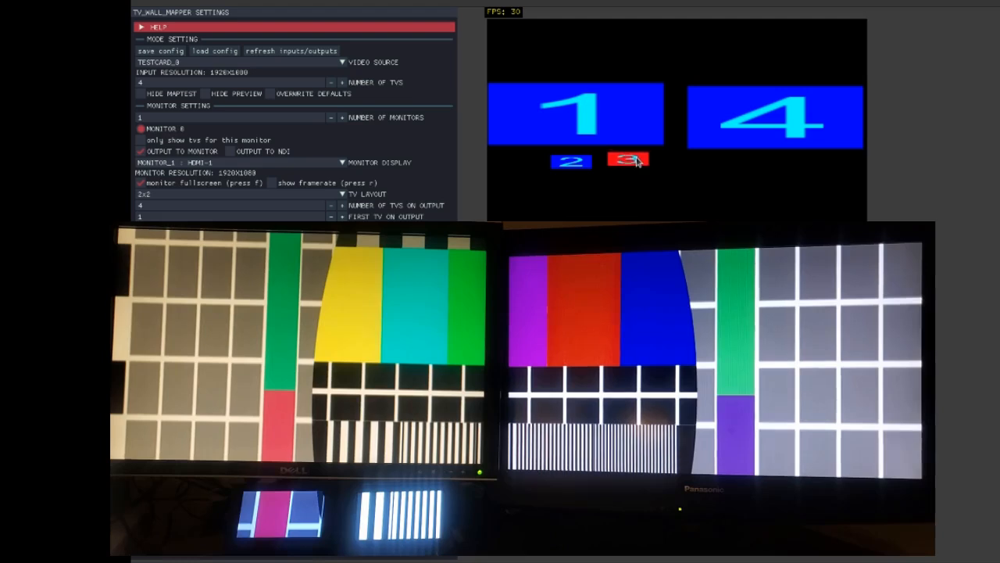
key(Down)
key(Down)
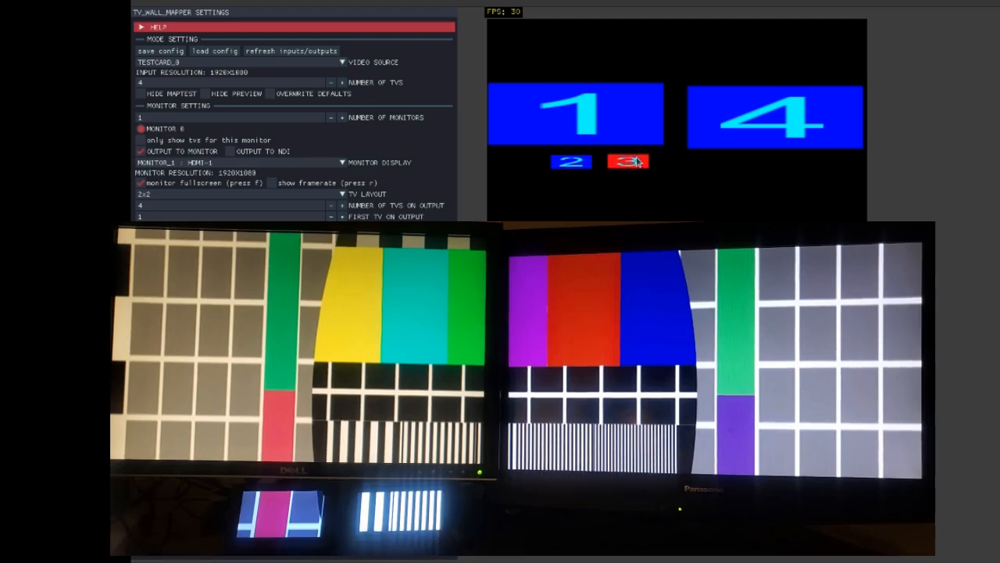
key(Left)
key(Left)
key(Left)
key(Left)
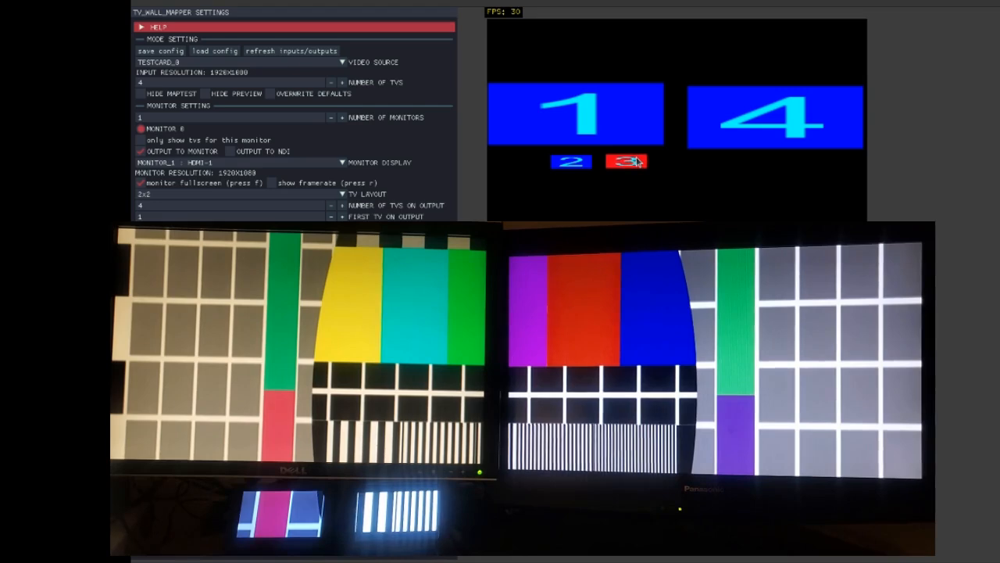
key(Left)
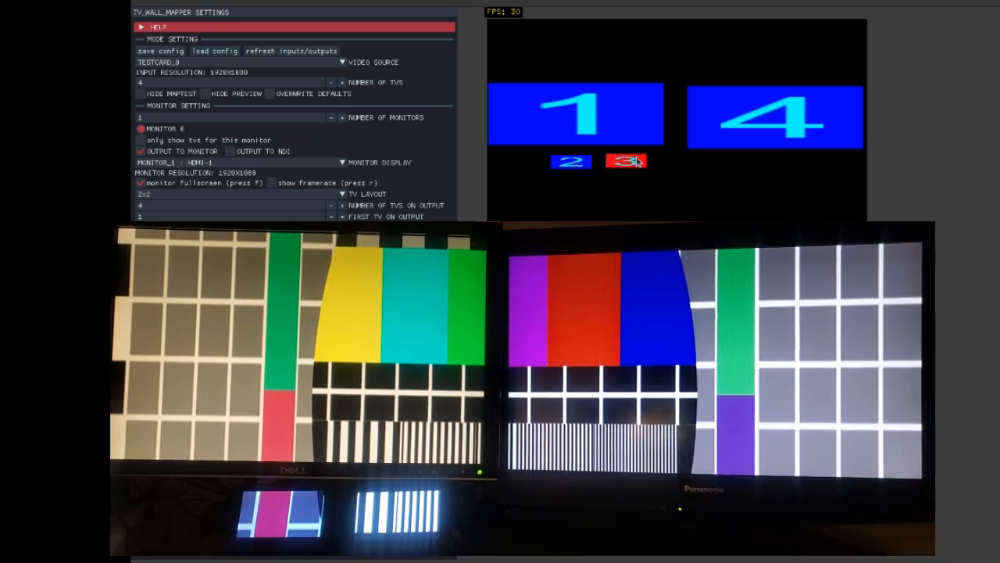
Step: Select TV 4 and nudge it horizontally with the arrow keys, left and then back right, to align with the physical screen
click(765, 108)
key(Left)
key(Left)
key(Left)
key(Left)
key(Left)
key(Left)
key(Left)
key(Left)
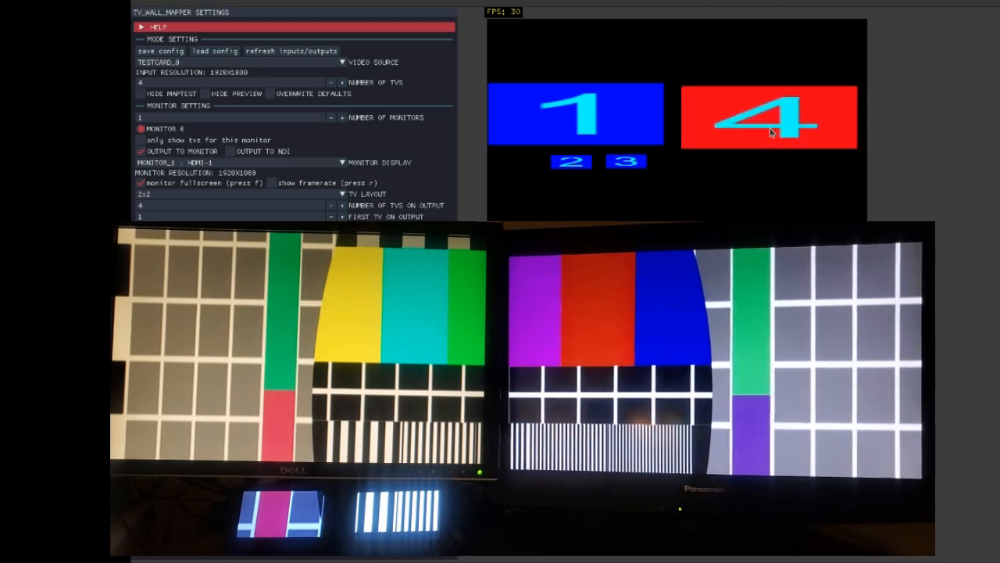
key(Left)
key(Left)
key(Left)
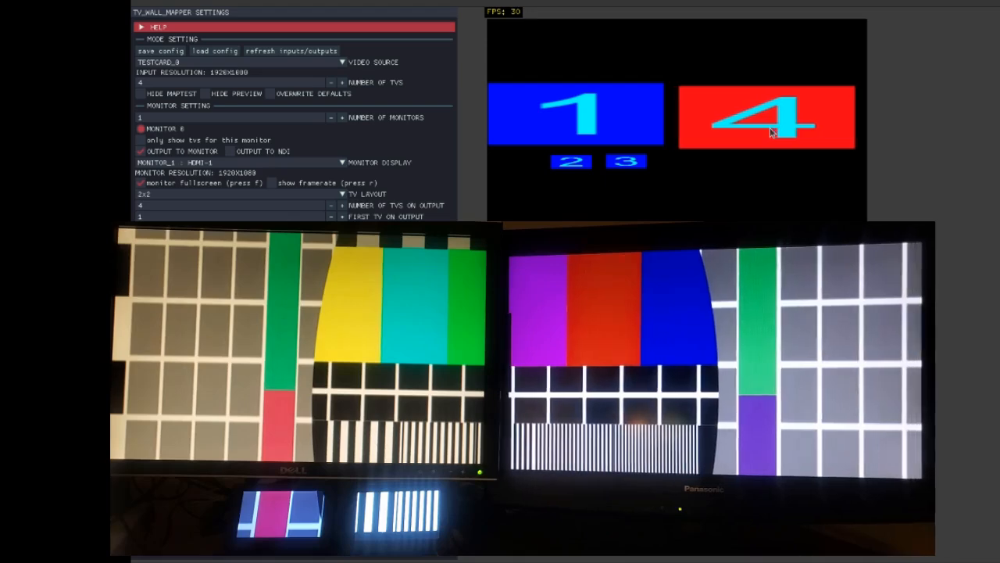
key(Left)
key(Left)
key(Left)
key(Left)
key(Left)
key(Left)
key(Left)
key(Left)
key(Left)
key(Left)
key(Left)
key(Left)
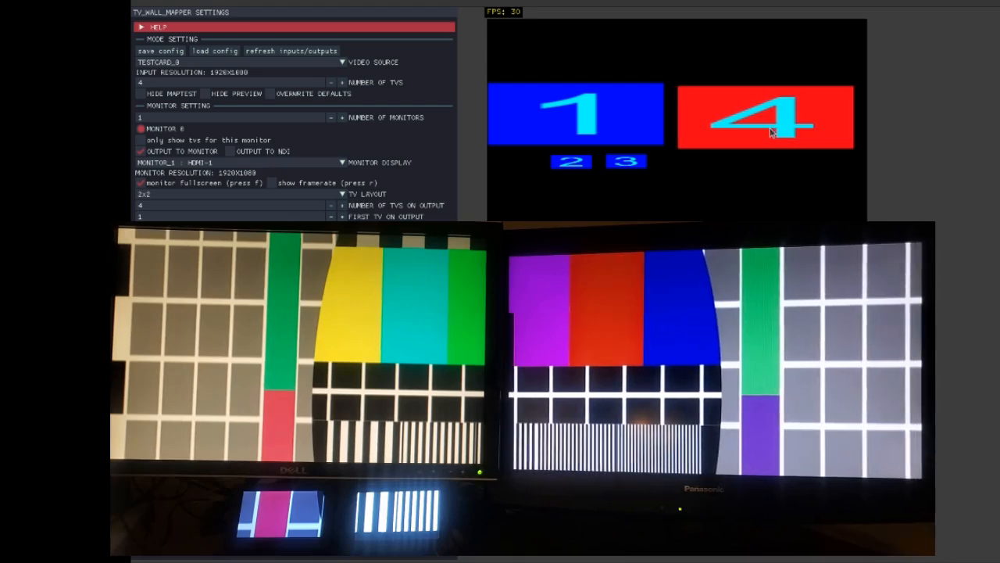
key(Left)
key(Left)
key(Left)
key(Left)
key(Left)
key(Left)
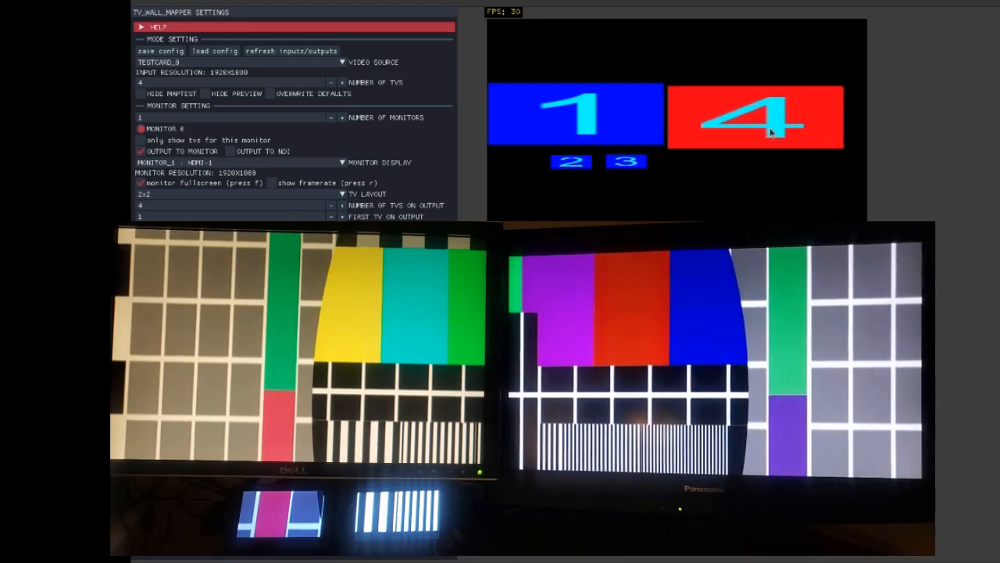
key(Left)
key(Left)
key(Left)
key(Left)
key(Left)
key(Left)
key(Left)
key(Left)
key(Left)
key(Left)
key(Left)
key(Left)
key(Left)
key(Left)
key(Left)
key(Left)
key(Left)
key(Left)
key(Left)
key(Left)
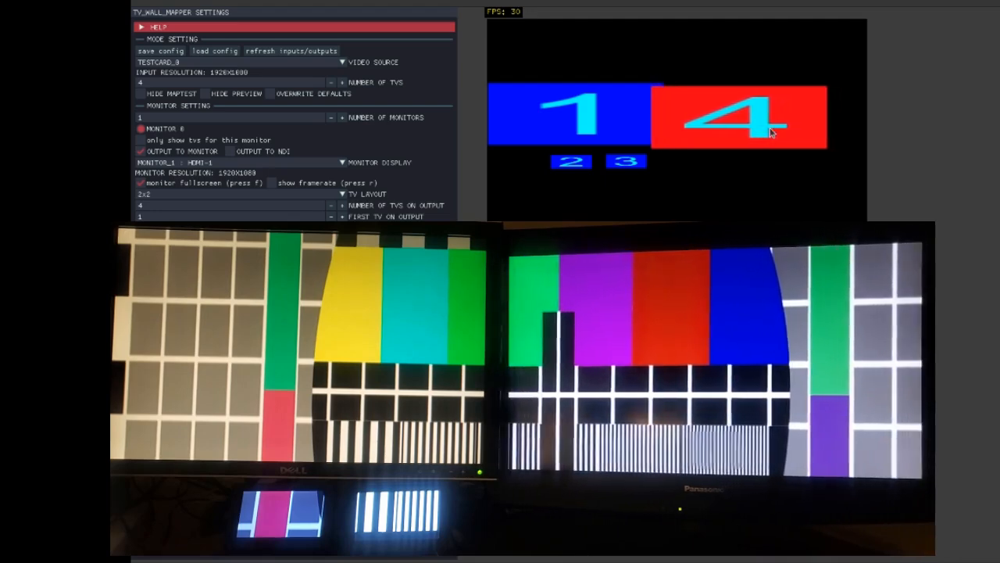
key(Right)
key(Right)
key(Right)
key(Right)
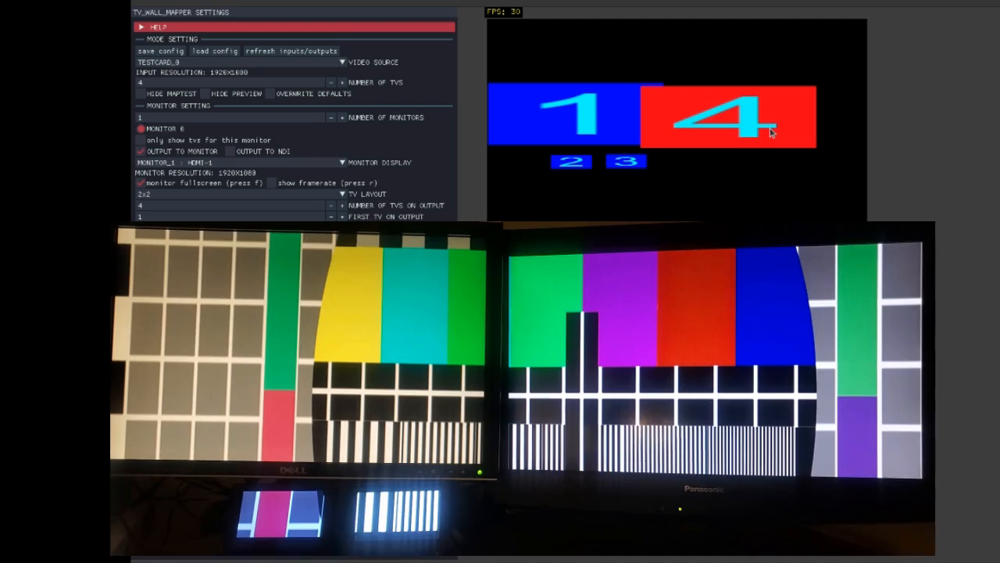
key(Right)
key(Right)
key(Right)
key(Right)
key(Right)
key(Right)
key(Right)
key(Right)
key(Right)
key(Right)
key(Right)
key(Right)
key(Right)
key(Right)
key(Right)
key(Right)
key(Right)
key(Right)
key(Right)
key(Right)
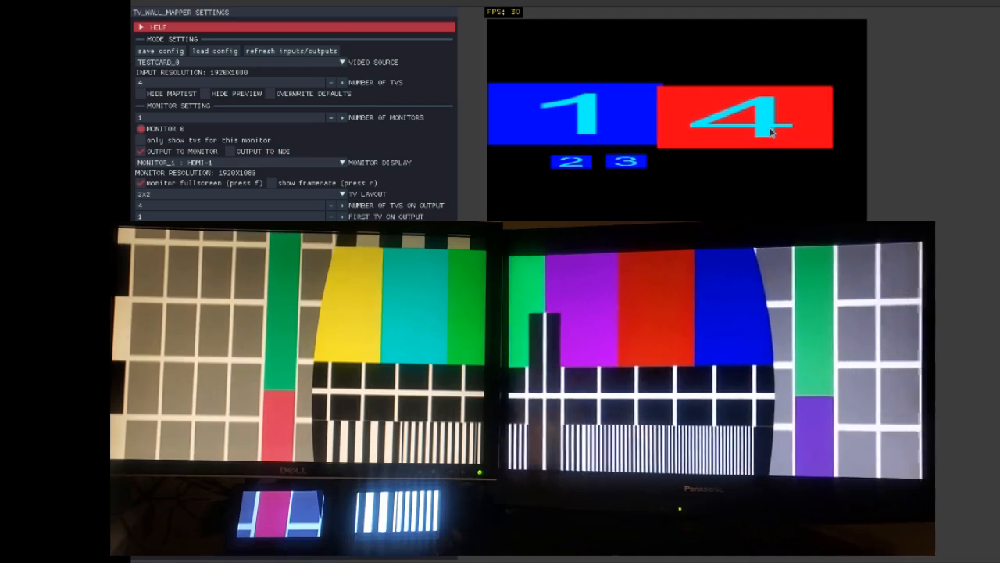
Step: Nudge TV 4 further right to line up with the physical right-hand screen and save the configuration
key(Right)
key(Right)
key(Right)
key(Right)
key(Right)
key(Right)
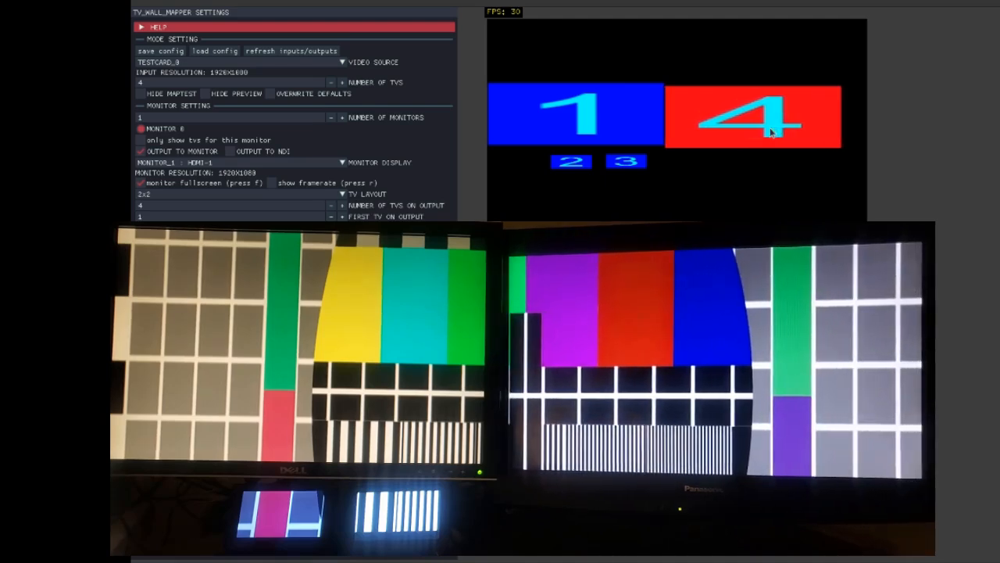
key(Right)
key(Right)
key(Right)
key(Right)
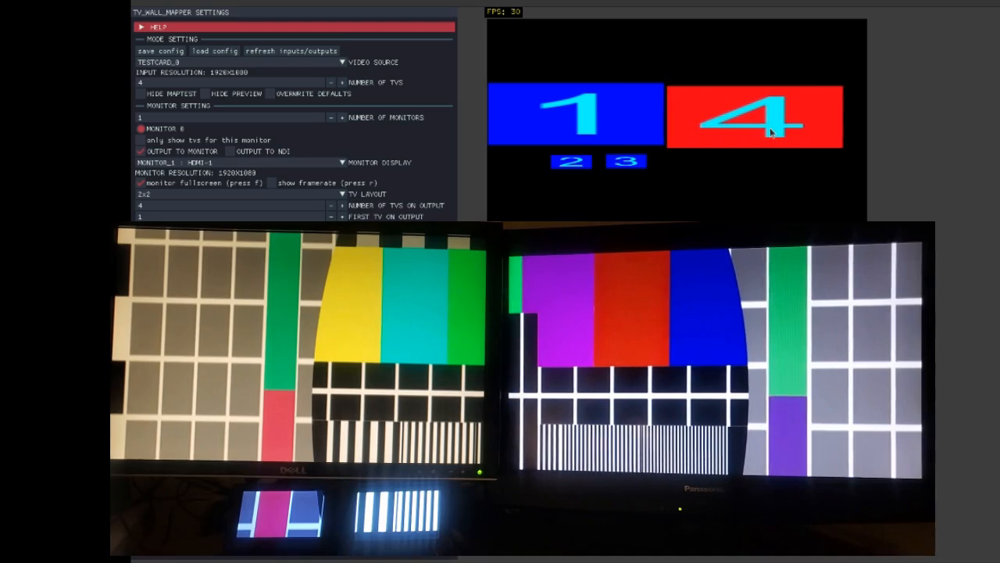
key(Right)
key(Right)
key(Right)
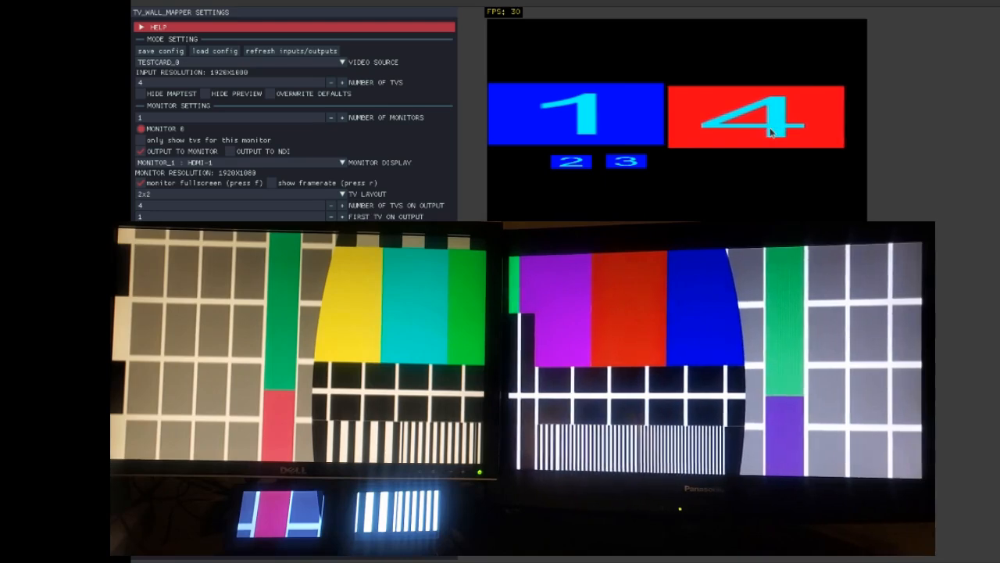
key(Right)
key(Right)
key(Right)
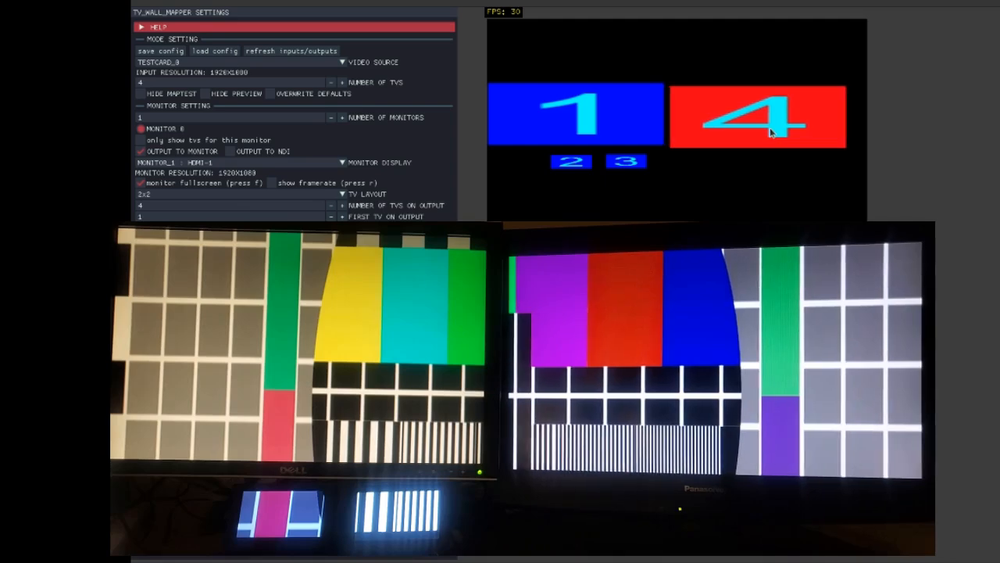
key(Right)
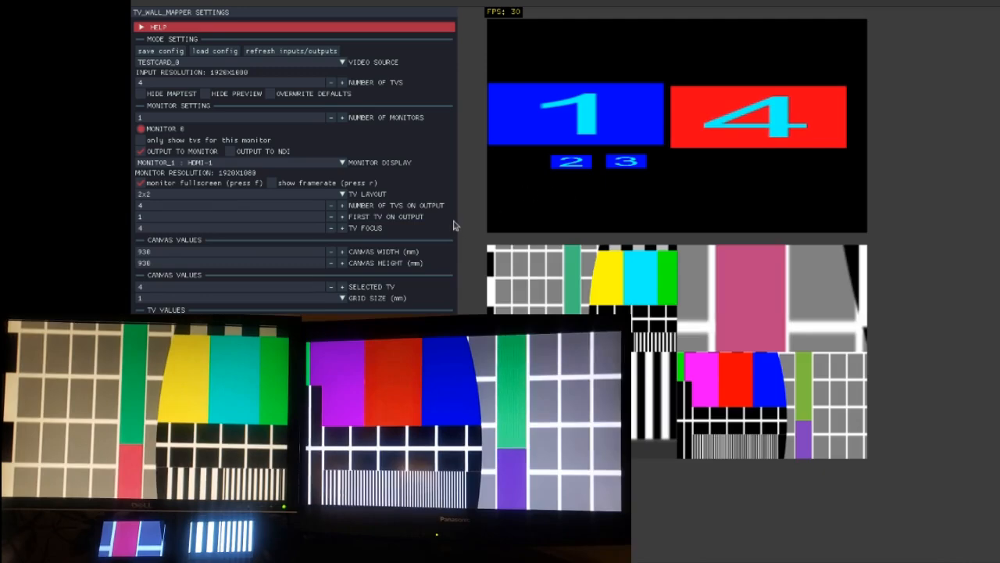
click(168, 52)
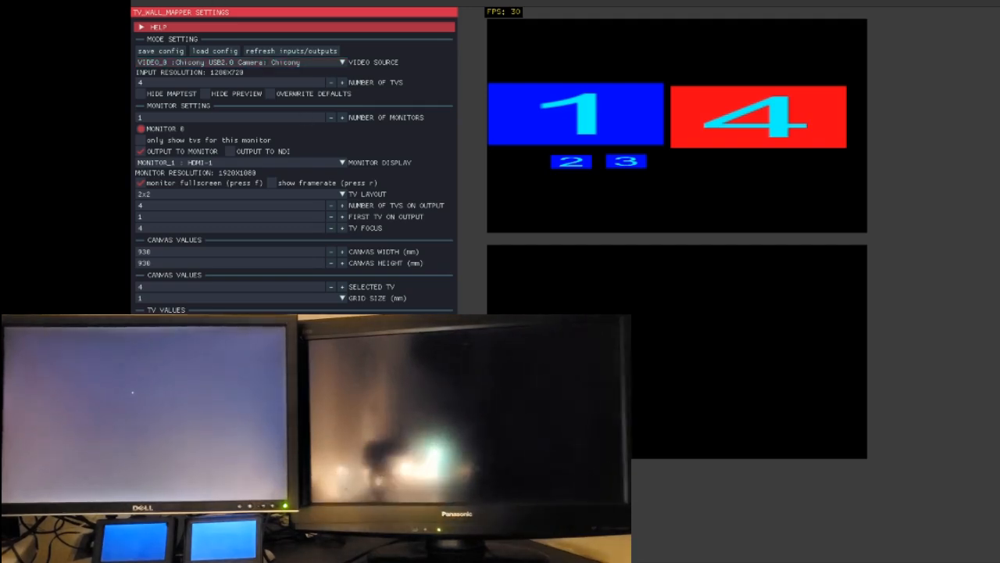
click(833, 562)
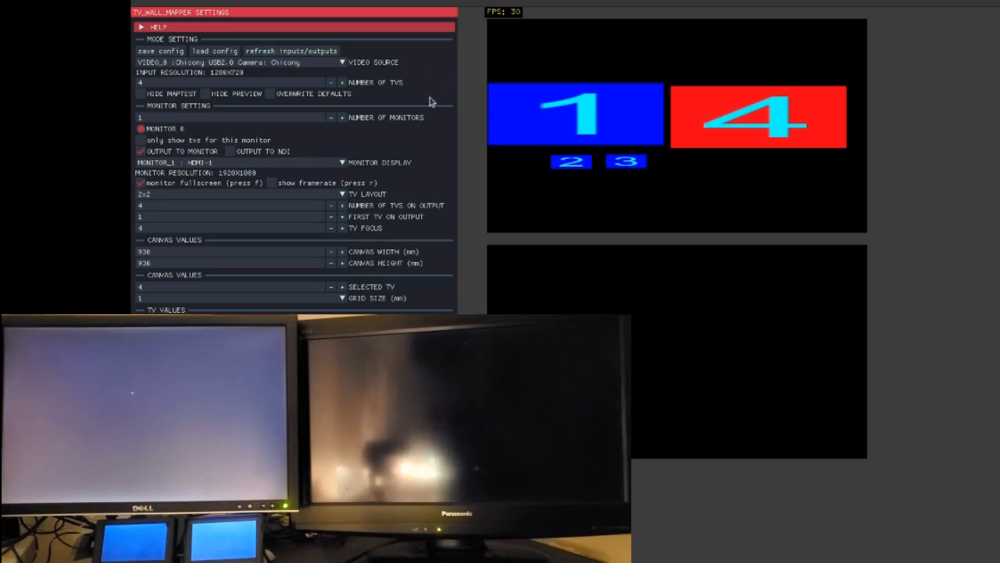
click(286, 148)
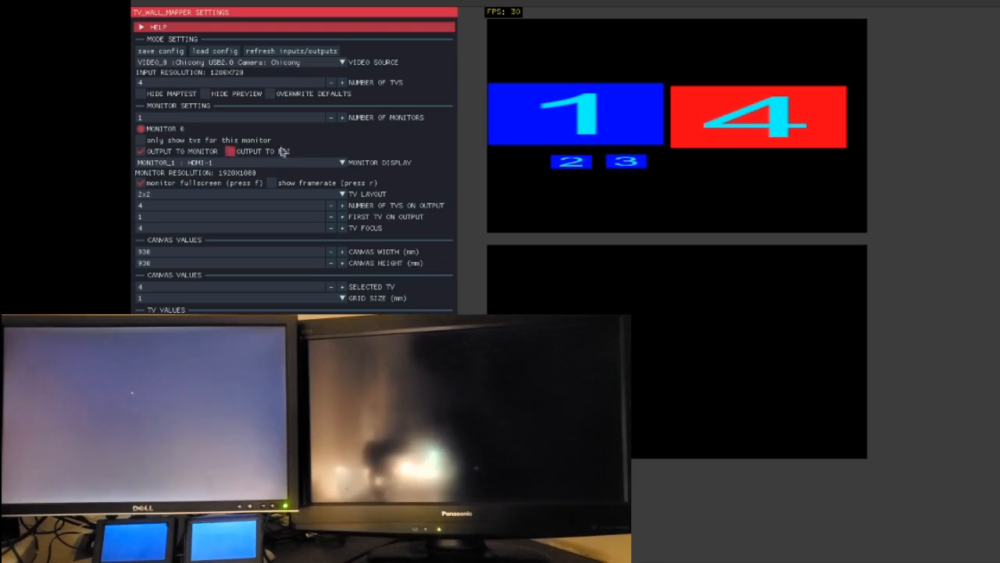
click(282, 151)
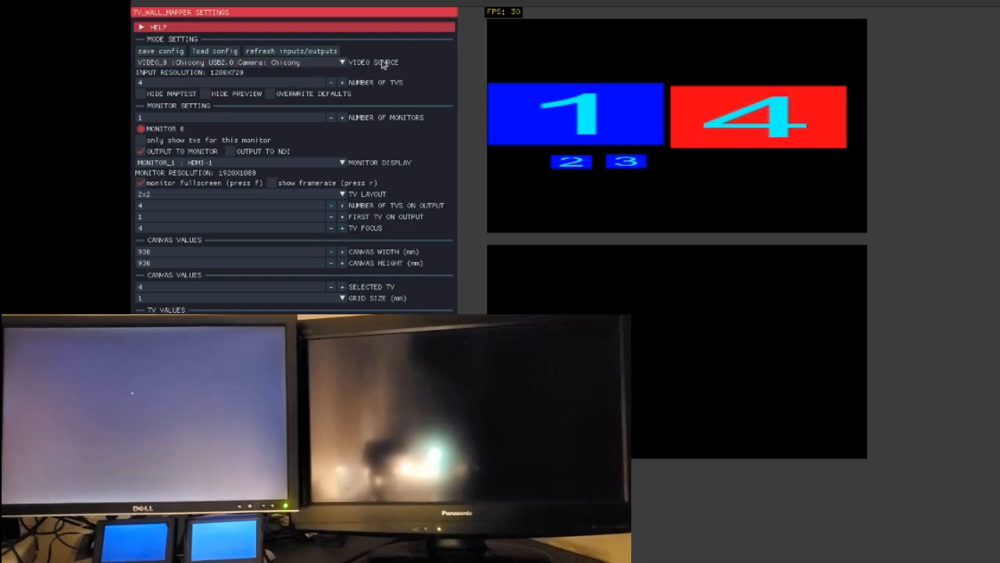
Step: Switch to OBS Studio and check that Preview Output is enabled in the NDI Output settings, closing without changes
click(833, 562)
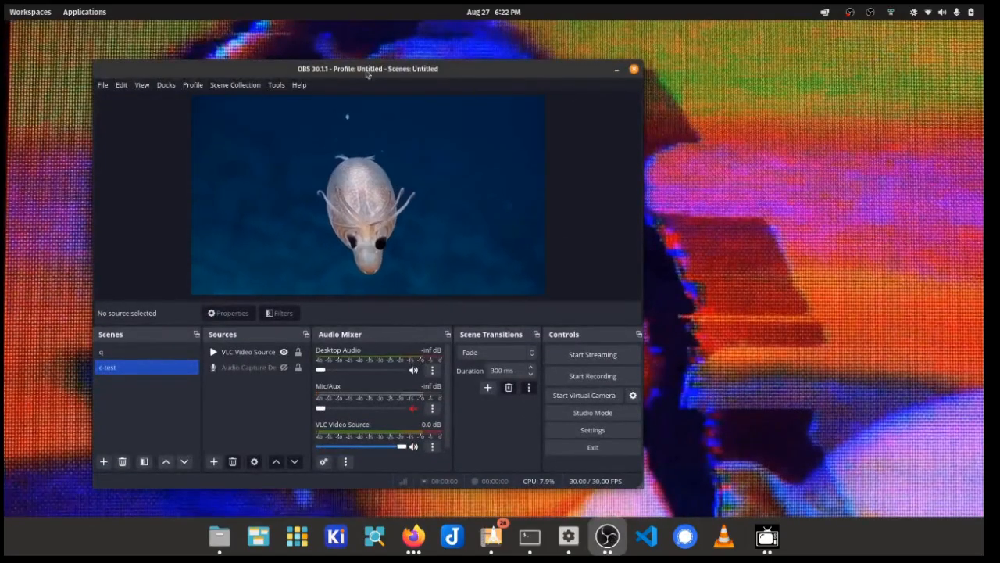
drag(365, 73, 388, 62)
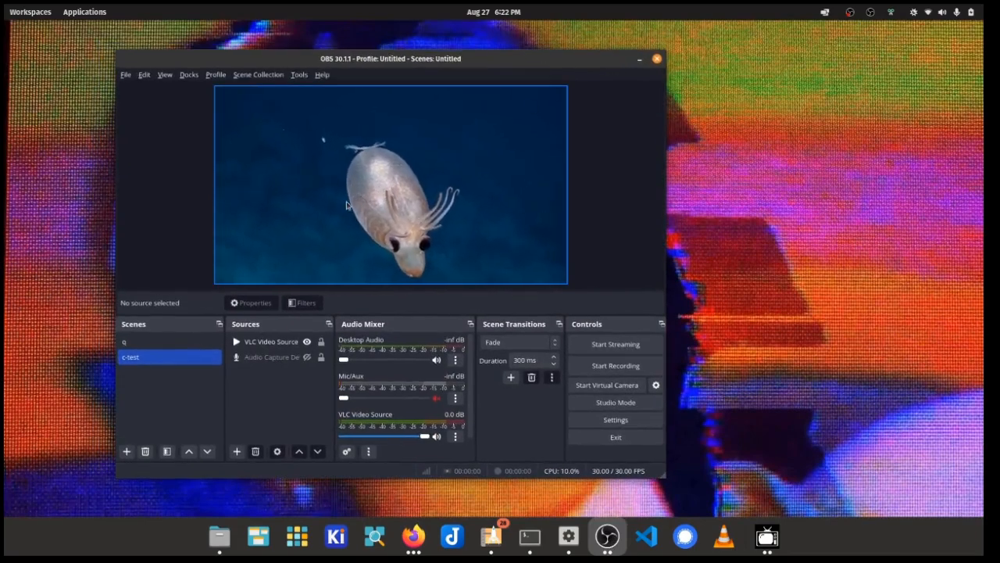
click(322, 75)
mouse_move(298, 76)
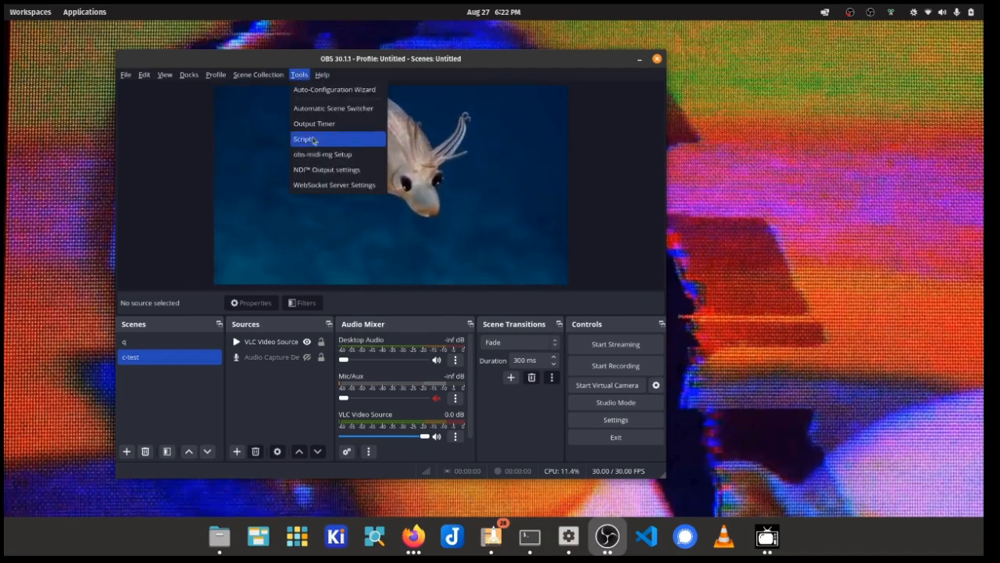
click(364, 170)
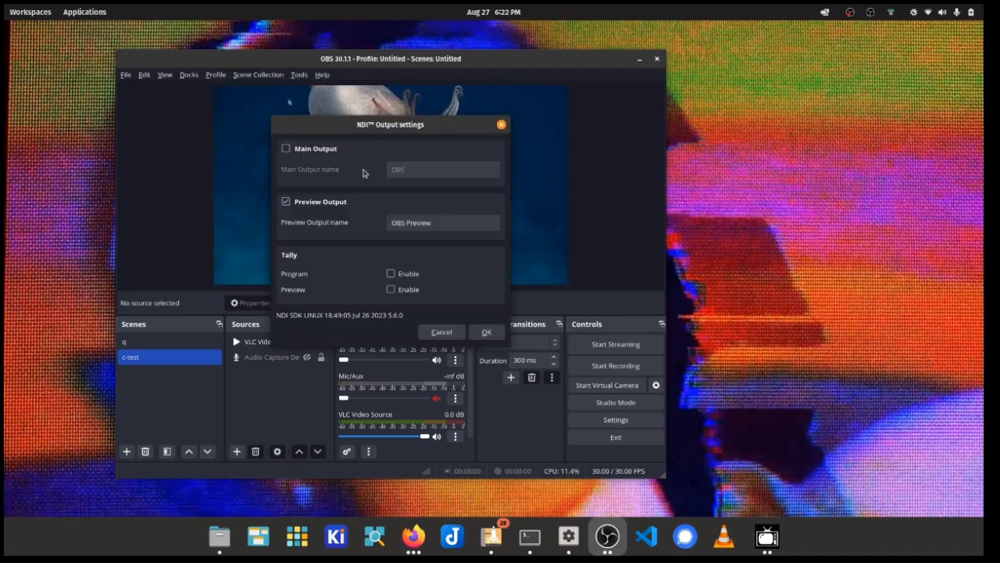
click(307, 202)
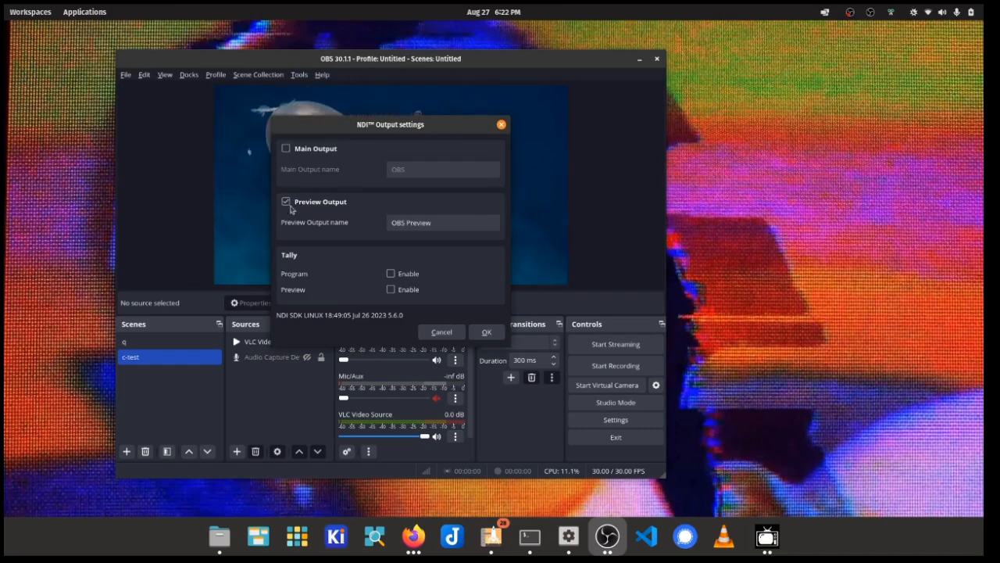
click(441, 332)
Step: Return to the TV wall mapper and set the video source to NDI_0 : POP-OS (OBS Preview)
click(767, 536)
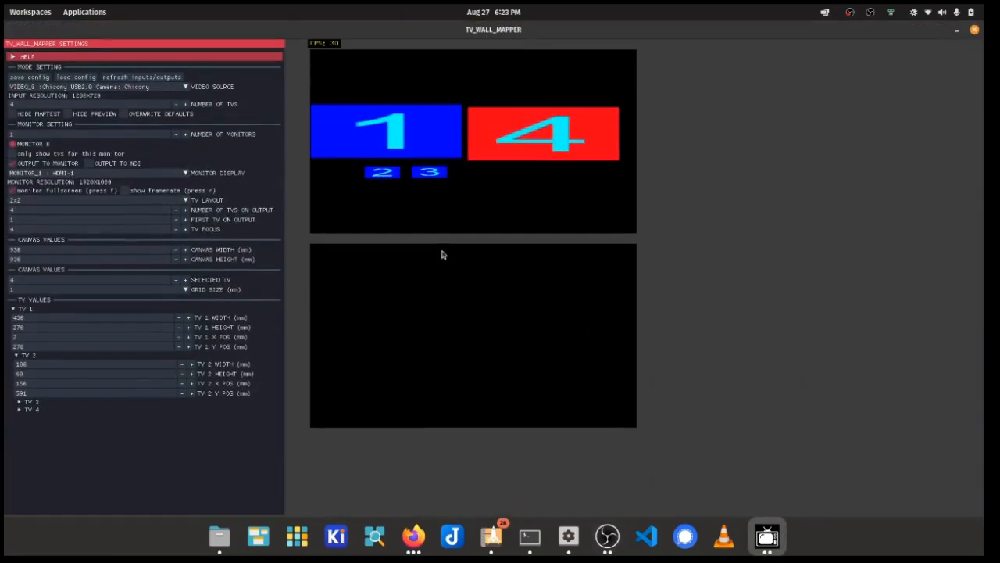
click(126, 87)
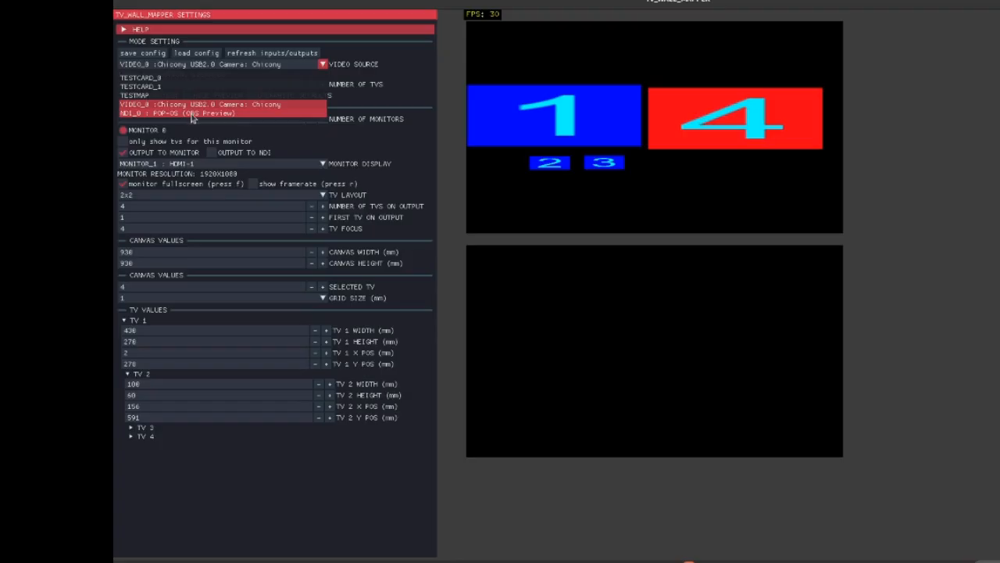
click(72, 129)
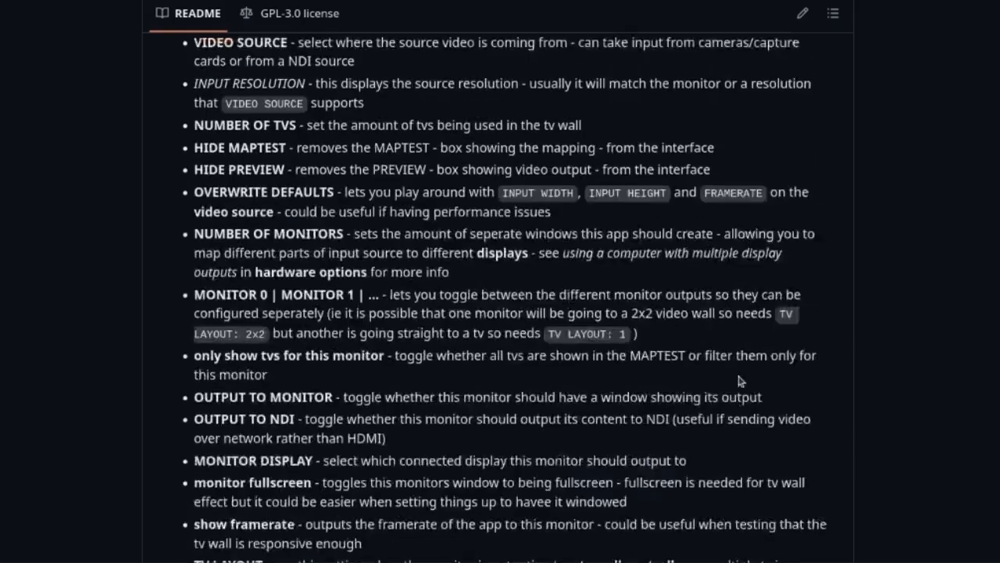
Step: Scroll through the tv_wall_mapper README on GitHub and switch to OBS Studio
scroll(741, 381, up, 20)
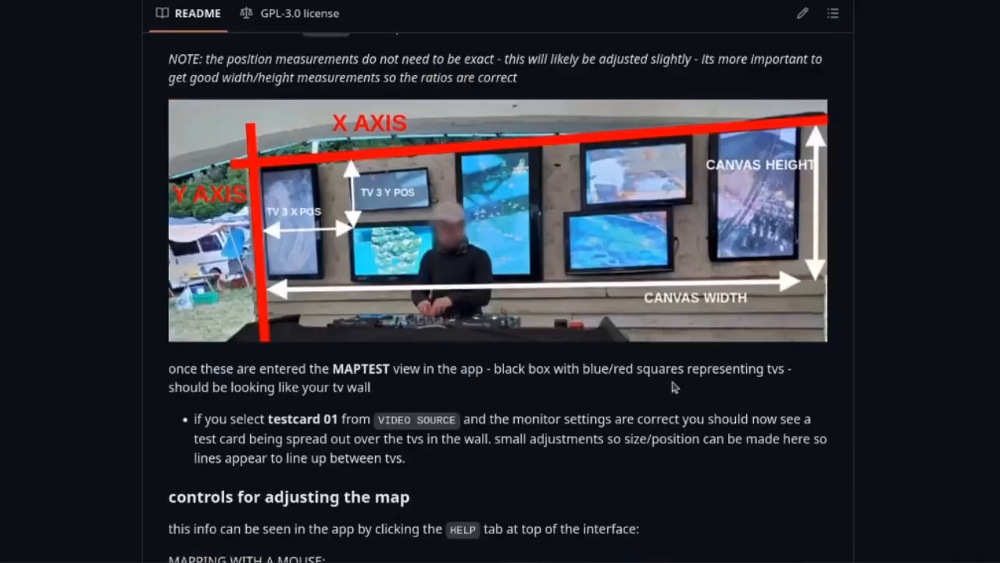
scroll(700, 374, up, 20)
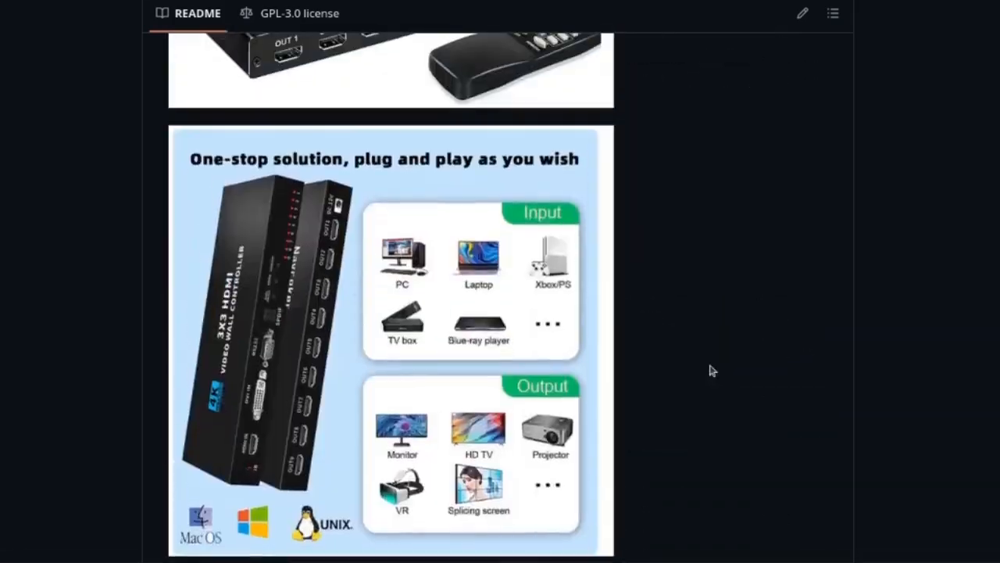
scroll(716, 369, up, 20)
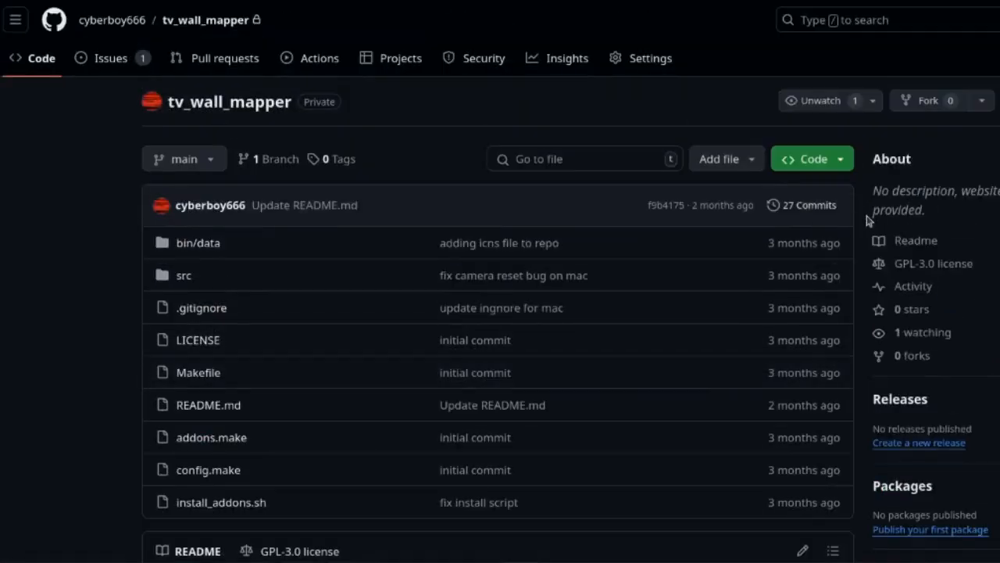
scroll(864, 215, down, 1)
scroll(866, 195, down, 3)
scroll(867, 192, up, 3)
scroll(855, 182, down, 10)
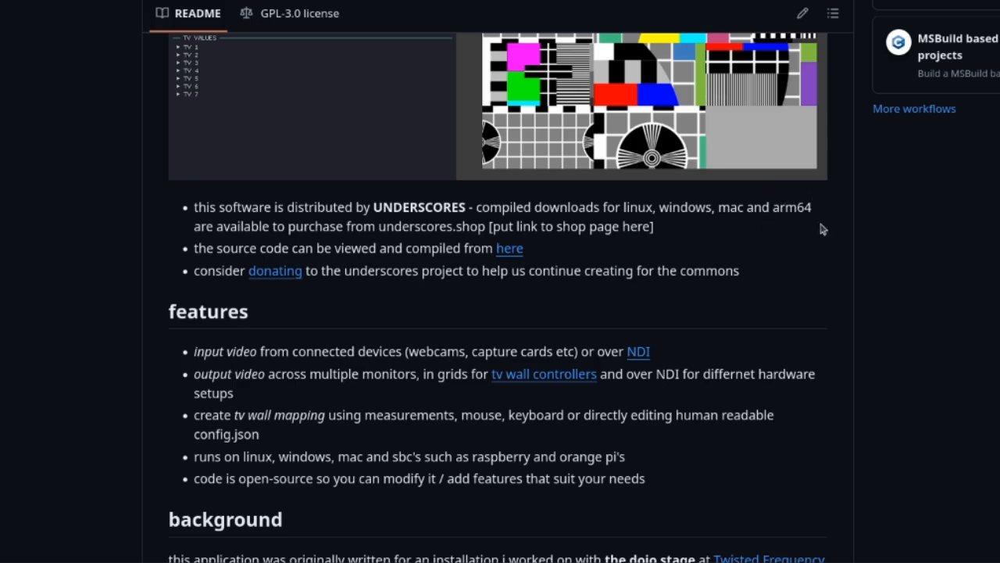
scroll(813, 234, up, 2)
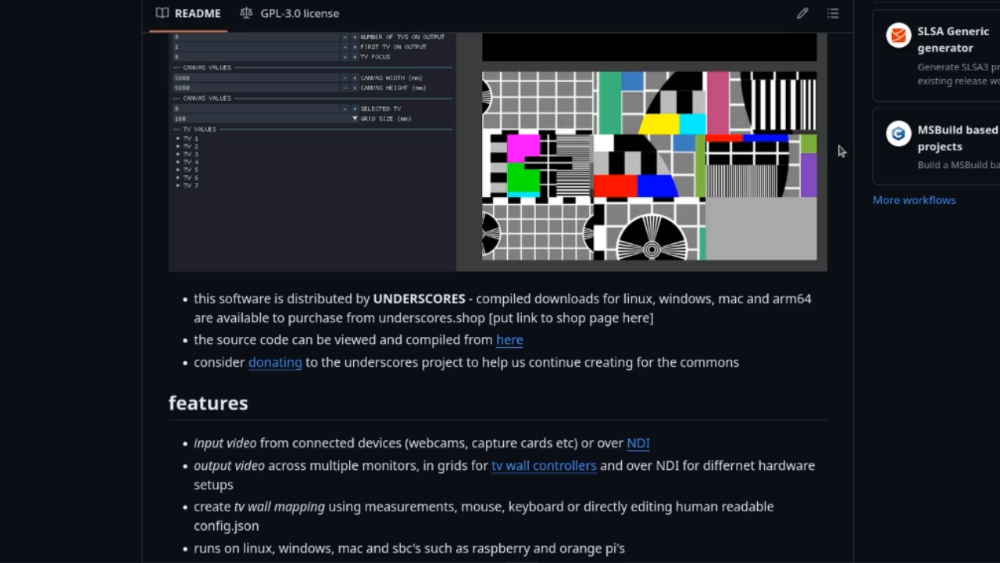
scroll(630, 395, down, 10)
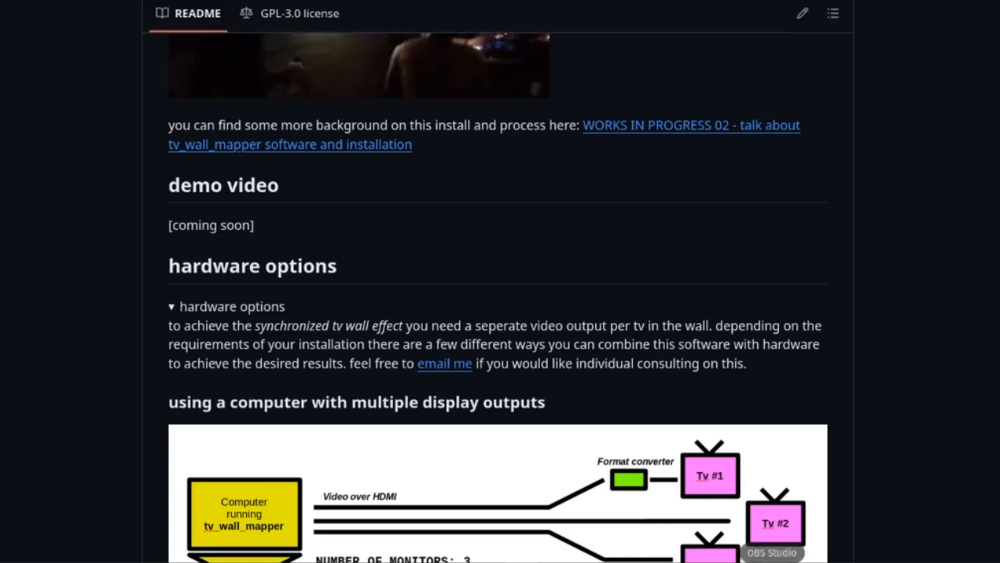
click(770, 562)
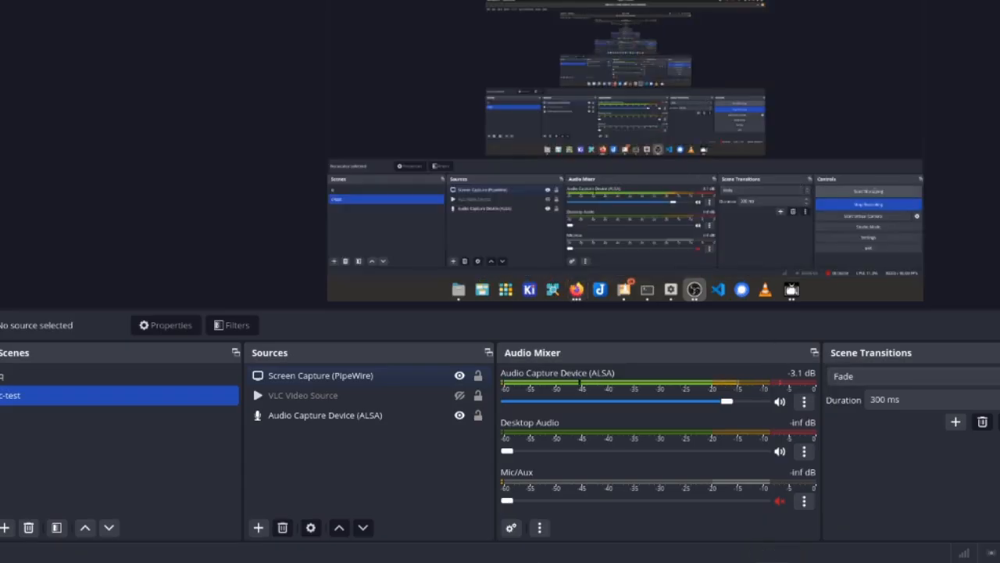